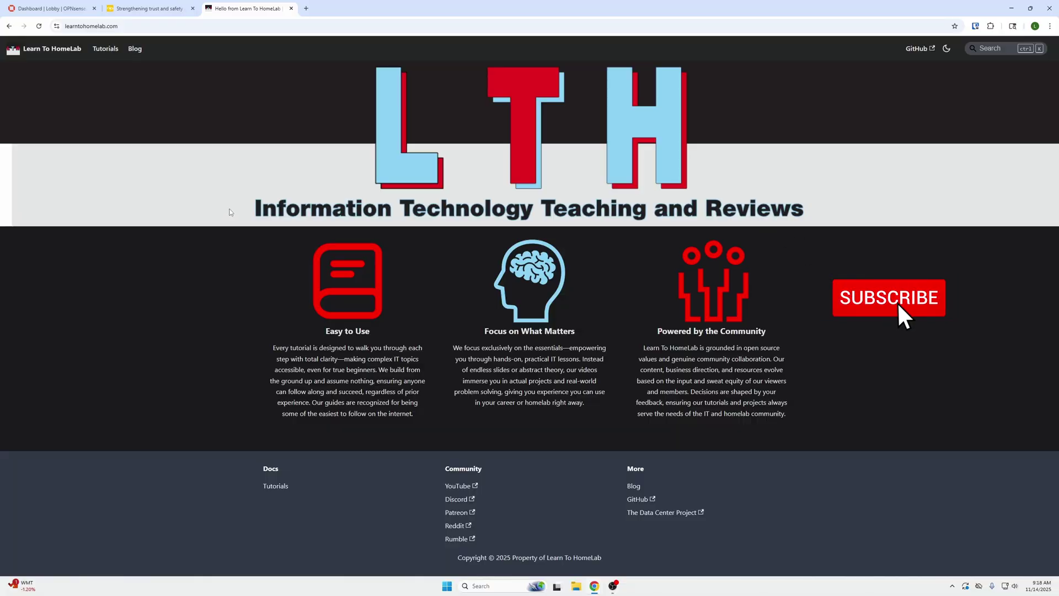
# Open the Tutorials introduction on learntohomelab.com, then switch back to the OPNsense dashboard tab
pyautogui.click(106, 49)
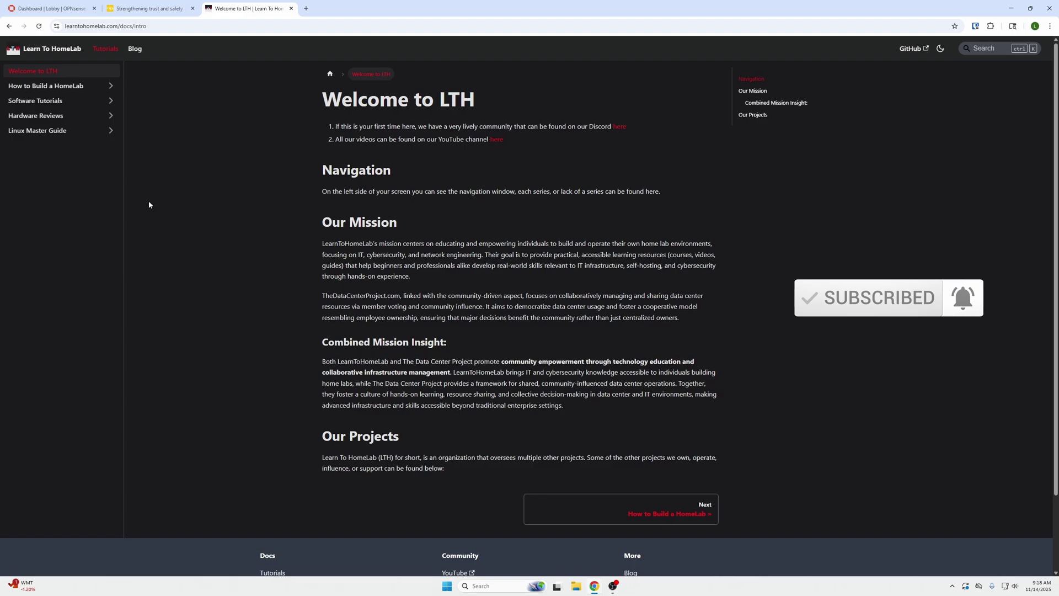
pyautogui.hotkey('ctrl', '1')
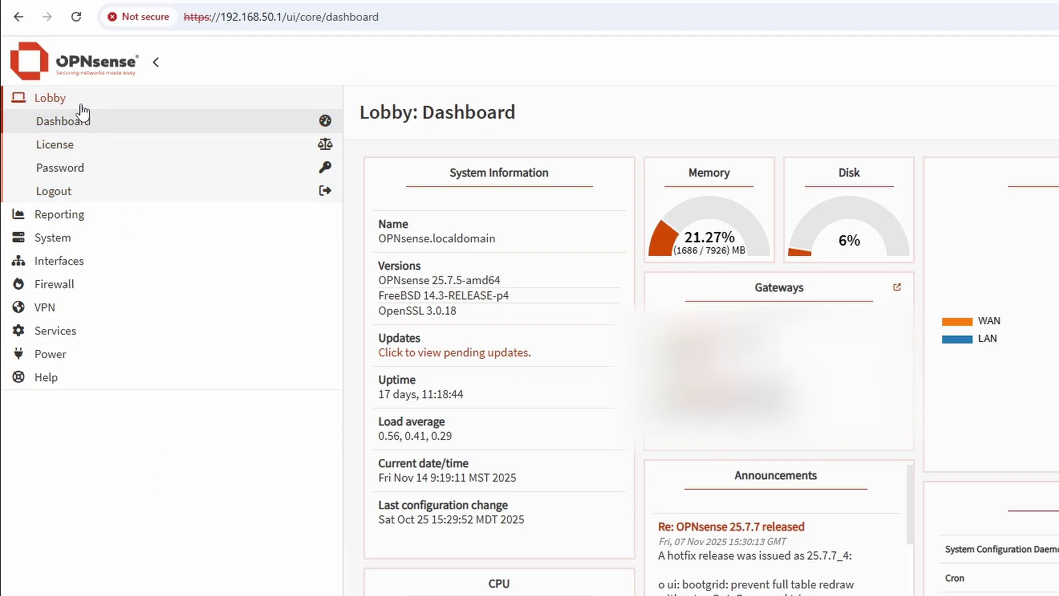
# Download the current configuration XML from System > Configuration > Backups and dismiss the download notice
pyautogui.click(80, 103)
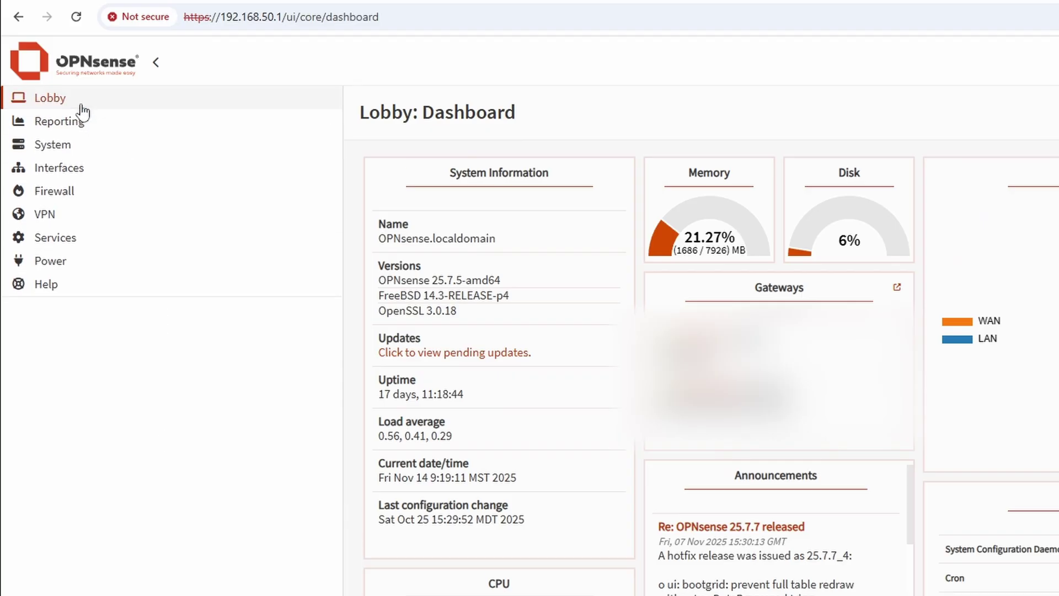
pyautogui.click(105, 149)
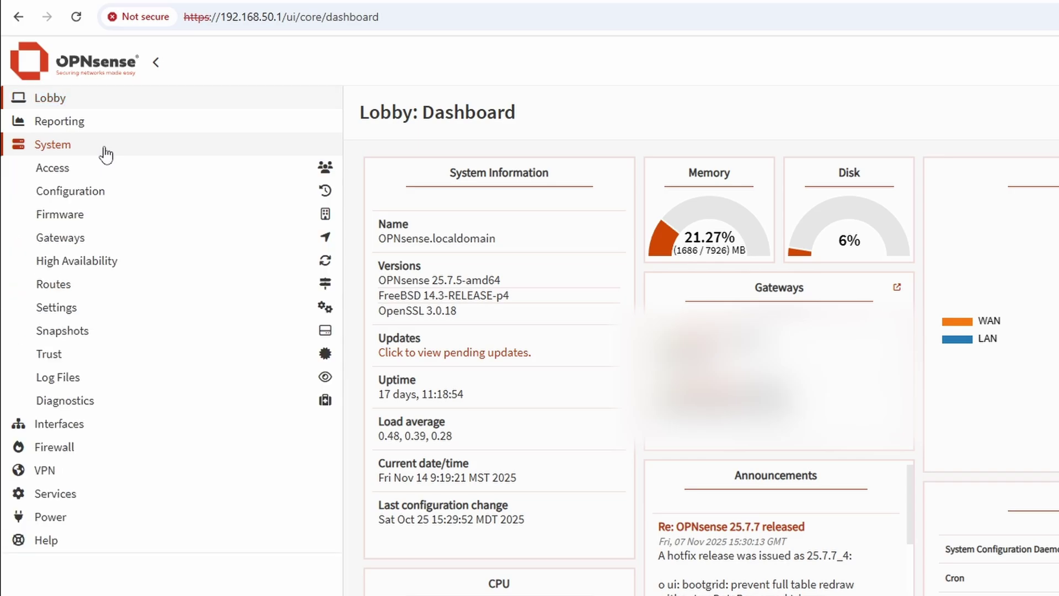
pyautogui.click(107, 193)
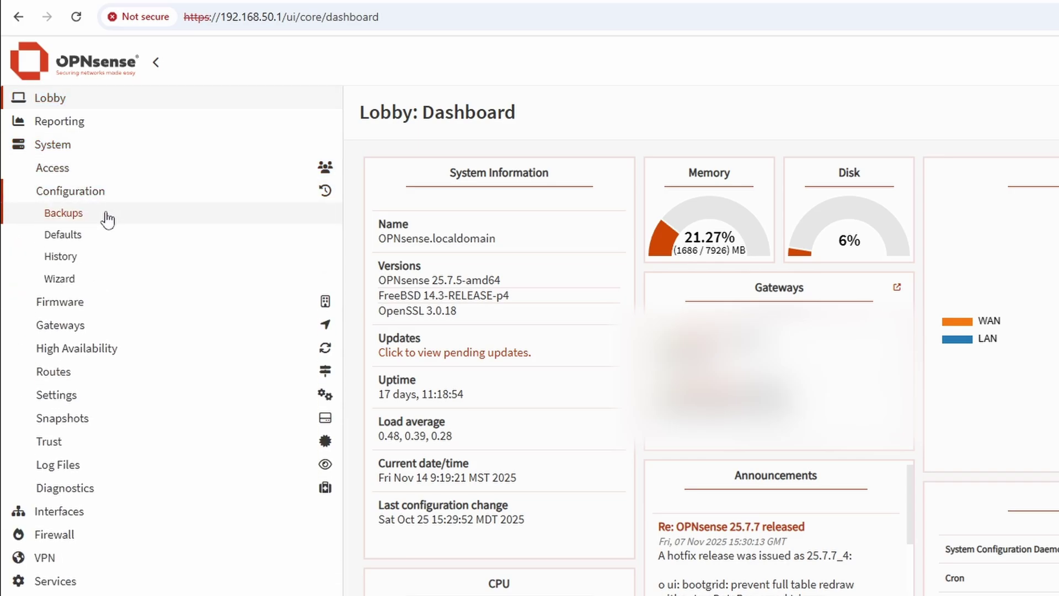
pyautogui.click(107, 216)
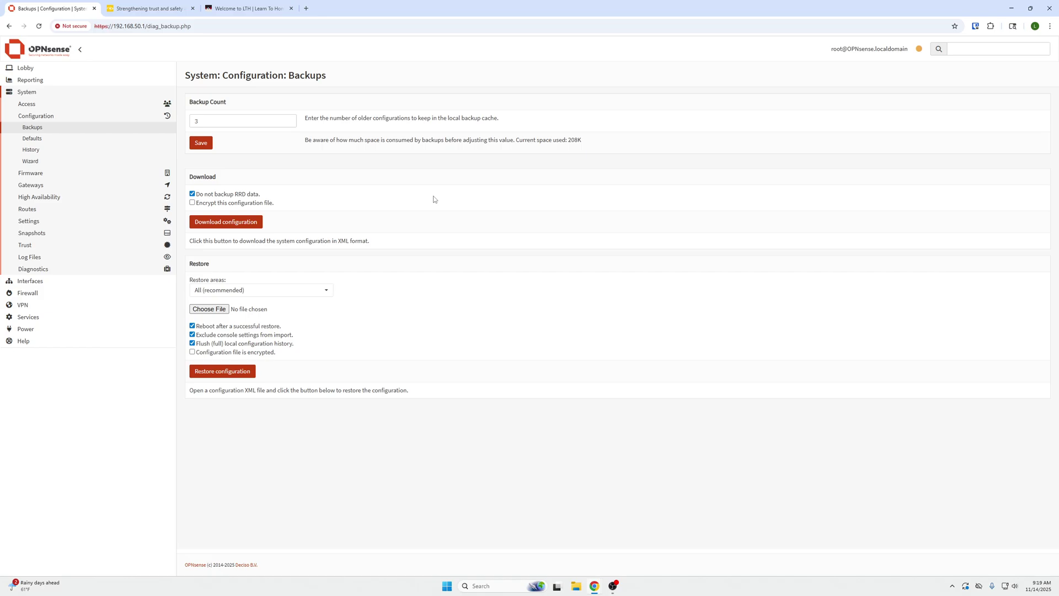
pyautogui.click(248, 228)
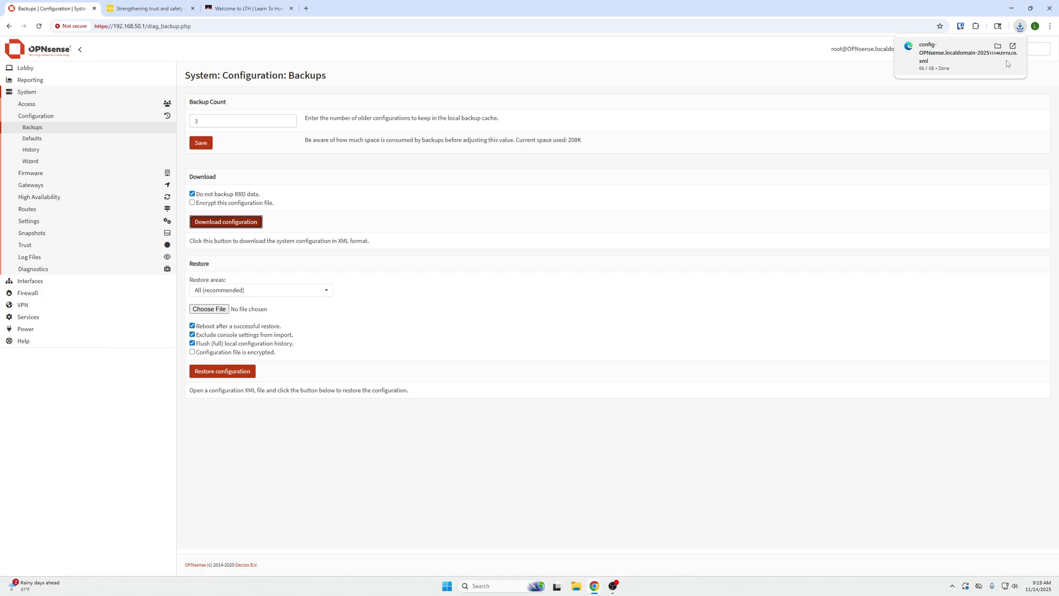
pyautogui.click(748, 254)
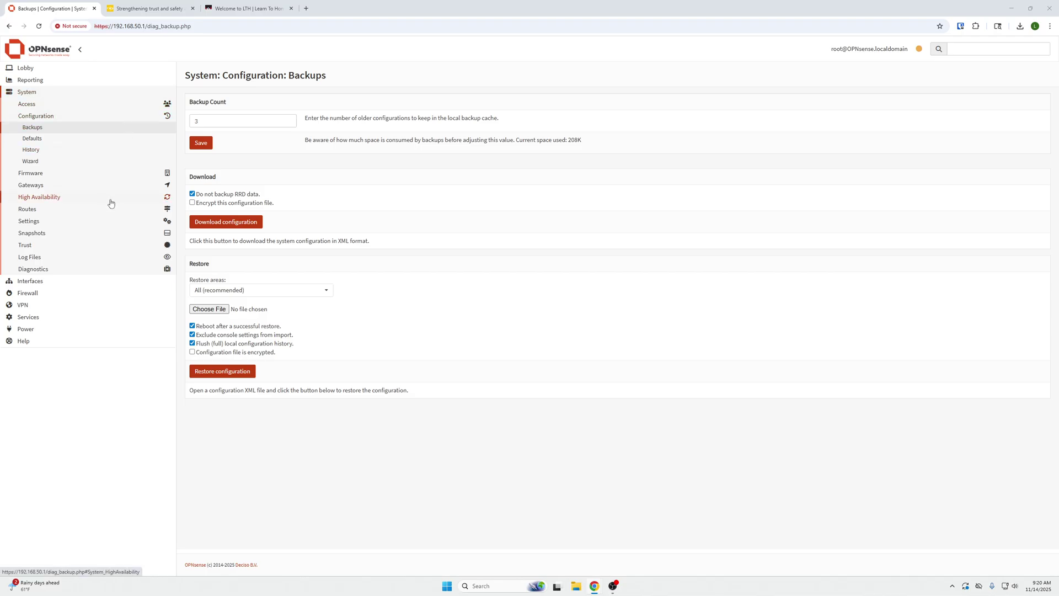
# Open Firewall > Aliases, glance at the GeoIP settings, and return to the seven-alias list
pyautogui.click(43, 92)
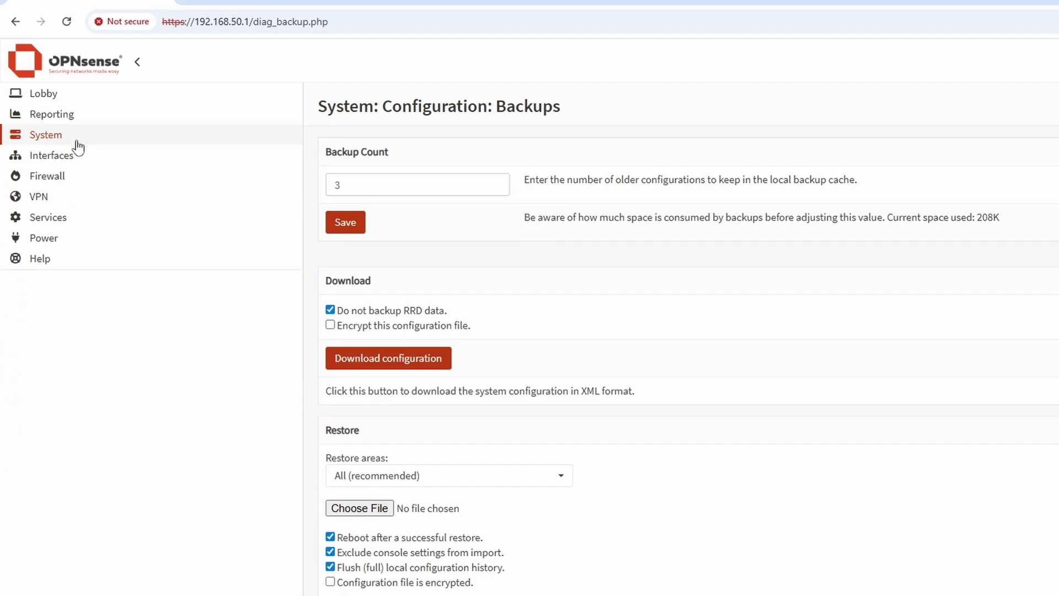
pyautogui.click(79, 176)
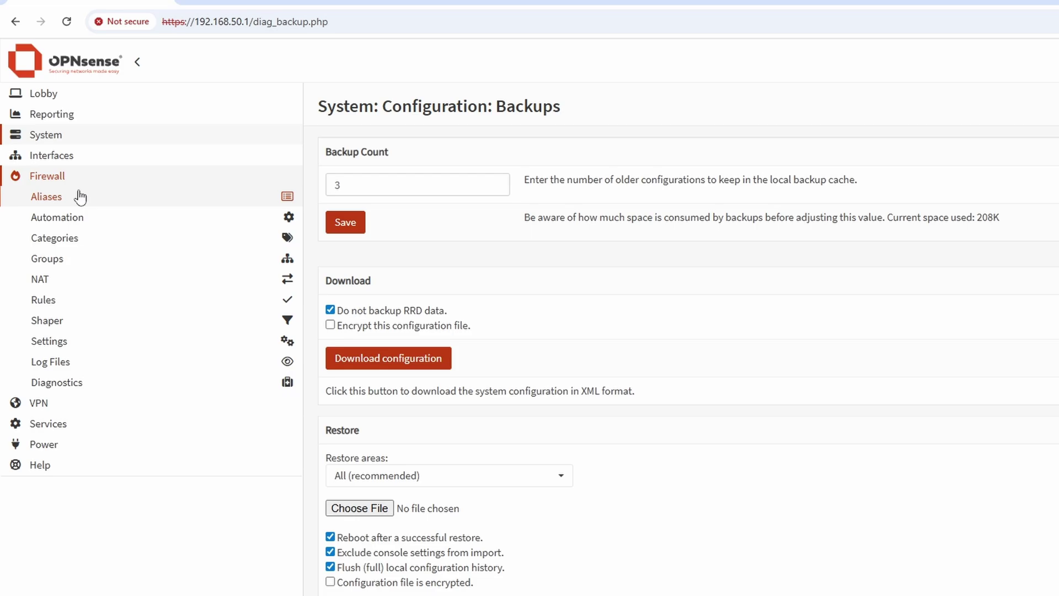
pyautogui.click(79, 207)
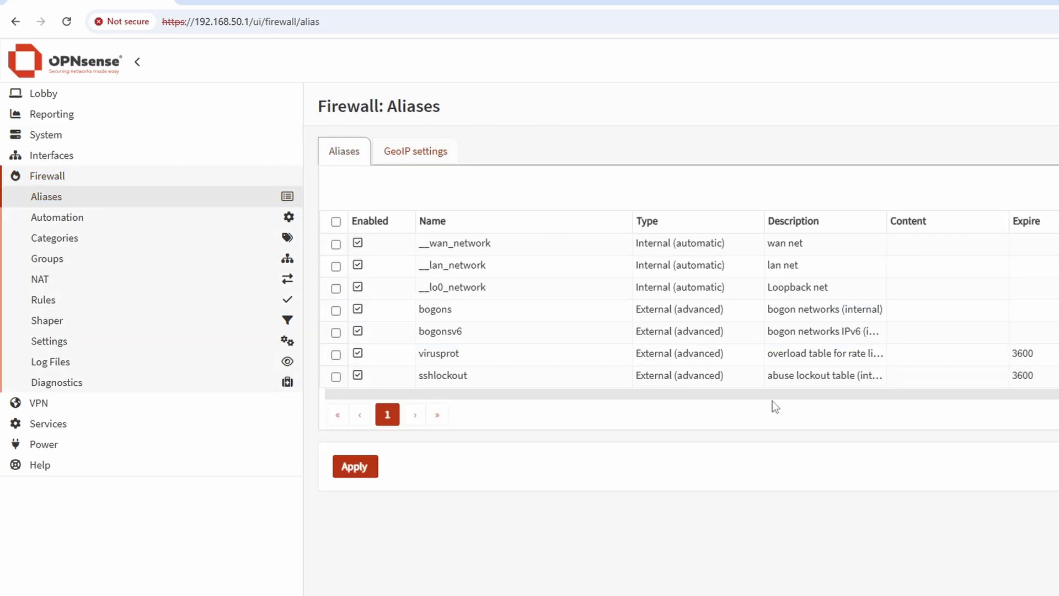
pyautogui.click(406, 156)
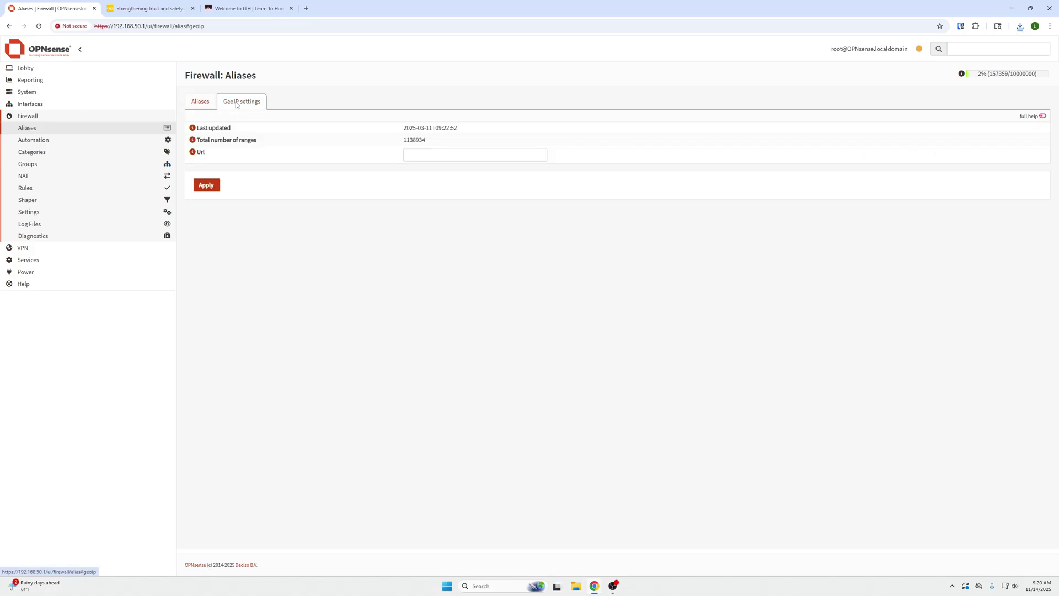
pyautogui.click(201, 102)
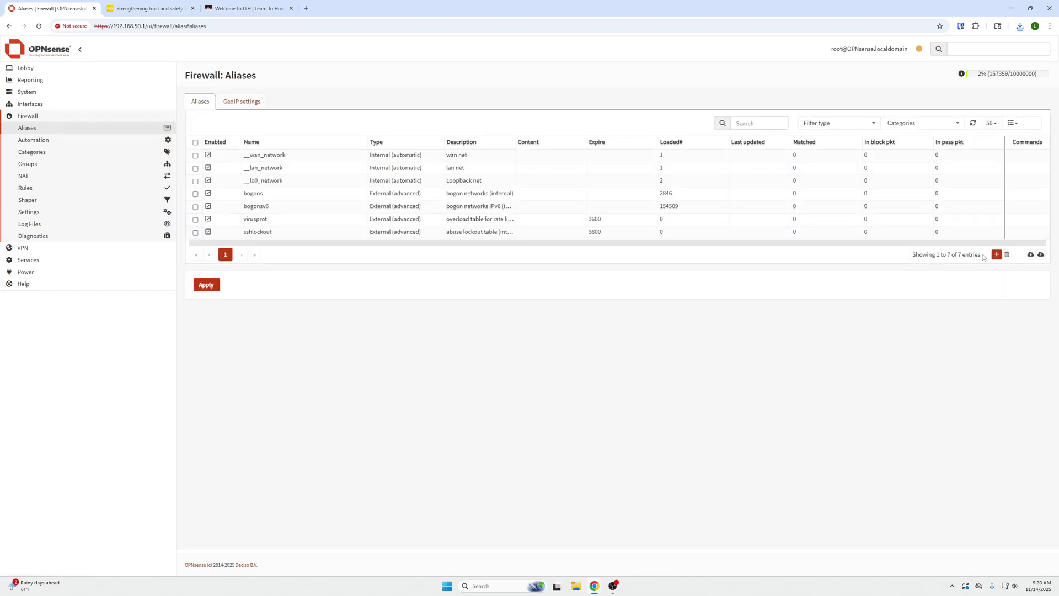
# Add a new alias named SpamhausBlocklist with category 'IP block or URL block'
pyautogui.click(997, 254)
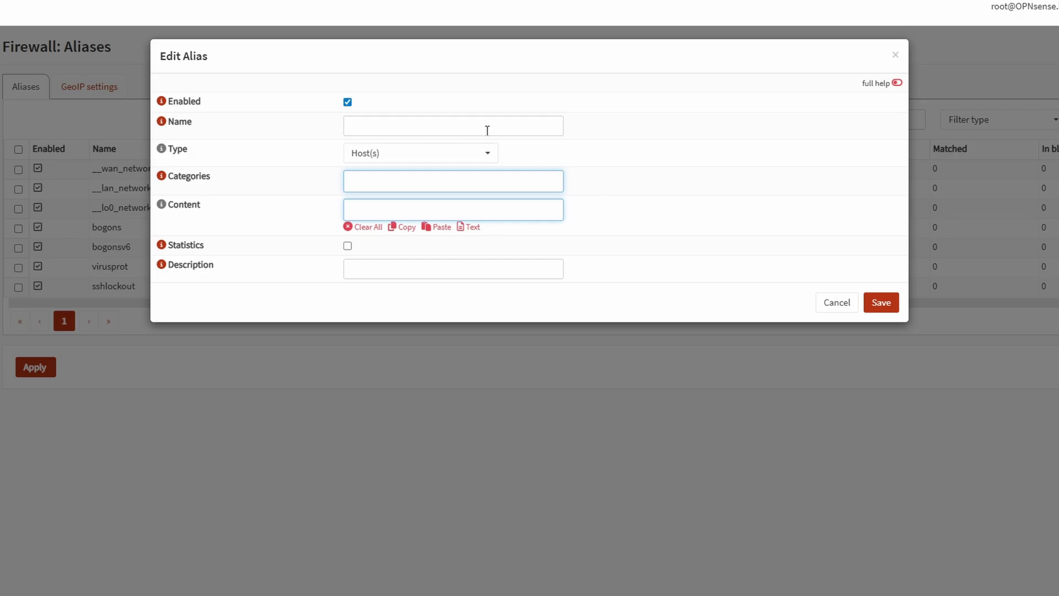
pyautogui.click(410, 124)
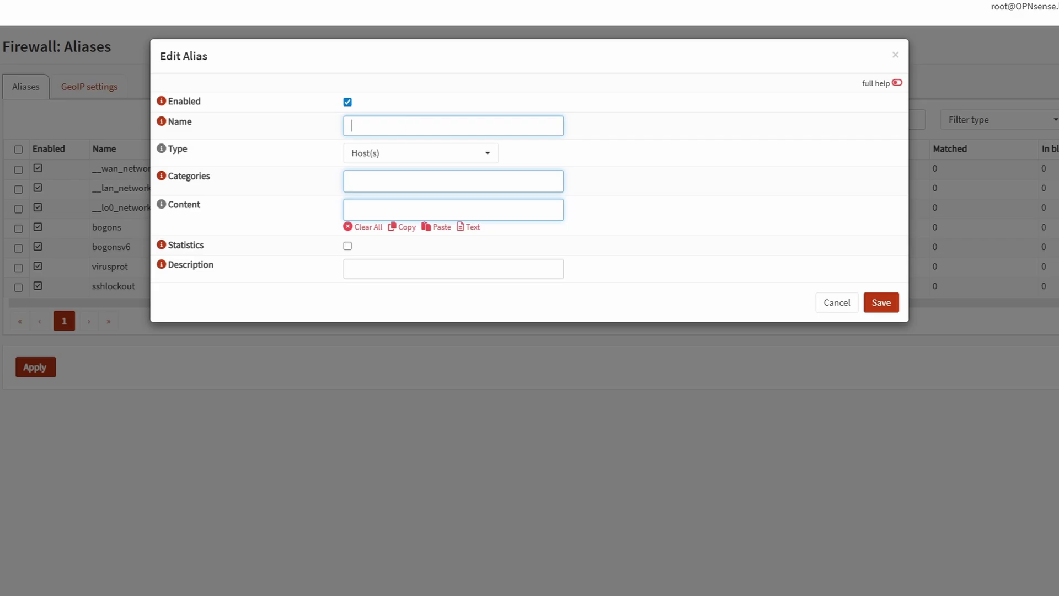
pyautogui.press('Tab')
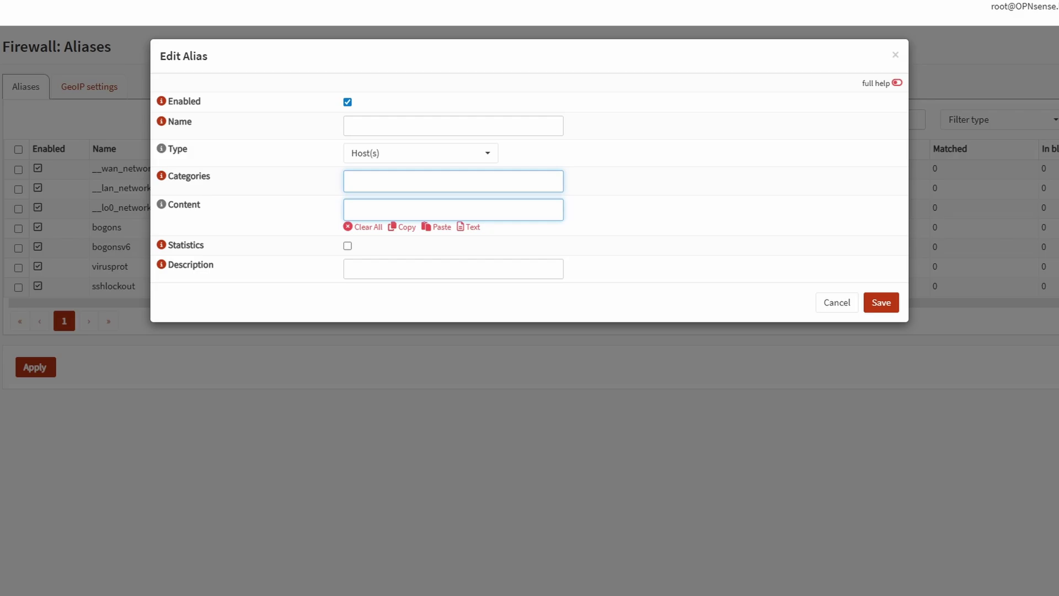
pyautogui.click(418, 125)
pyautogui.write('SpamhausBlocklist')
pyautogui.click(428, 178)
pyautogui.write('IP block or URL block')
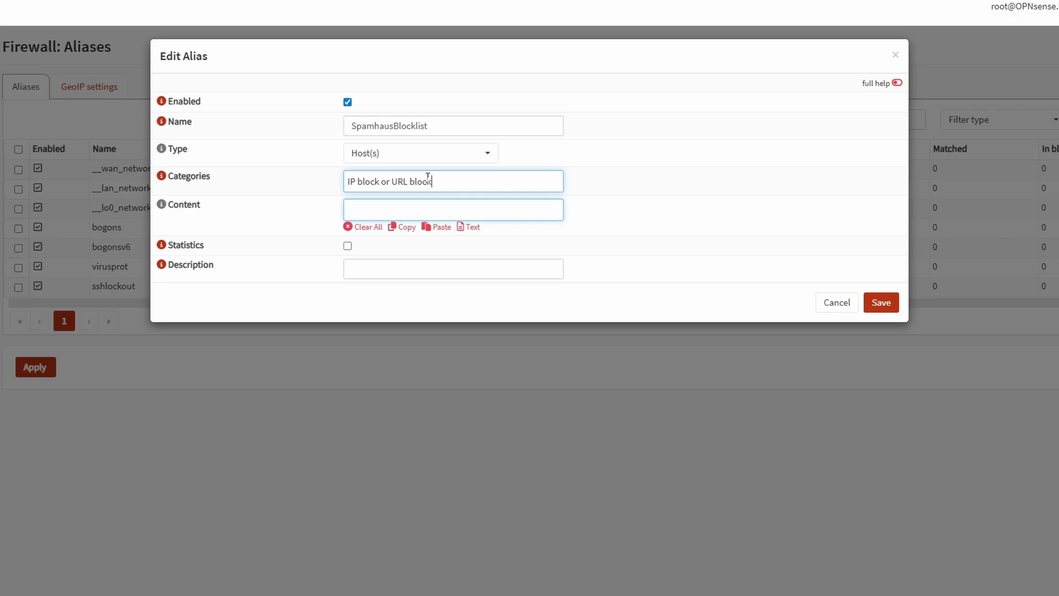
pyautogui.click(422, 160)
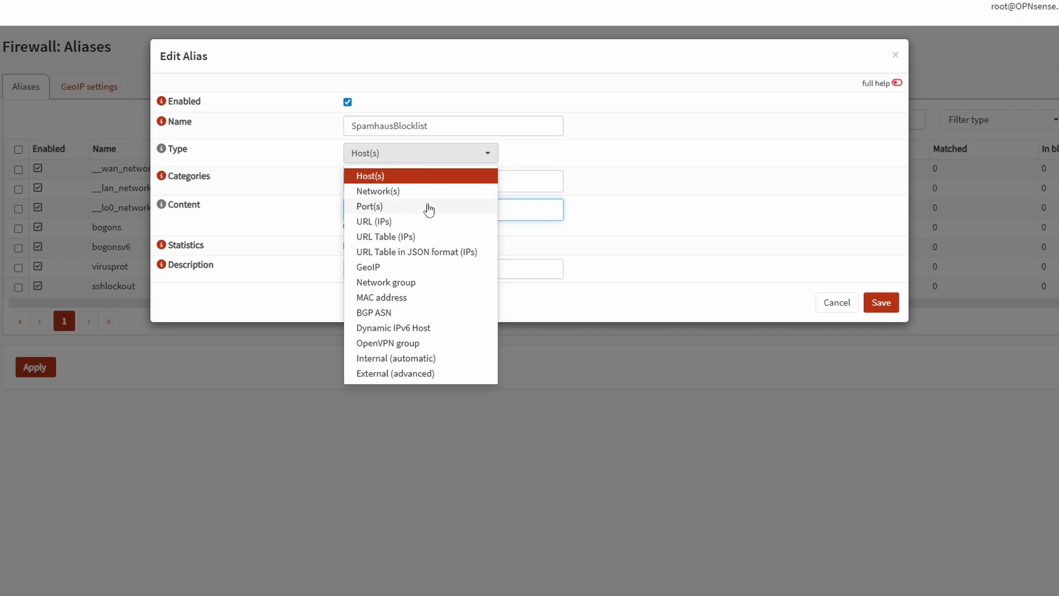
# Set the type to URL Table (IPs) and add the Spamhaus DROP and blocklist.de all.txt URLs as content
pyautogui.click(400, 239)
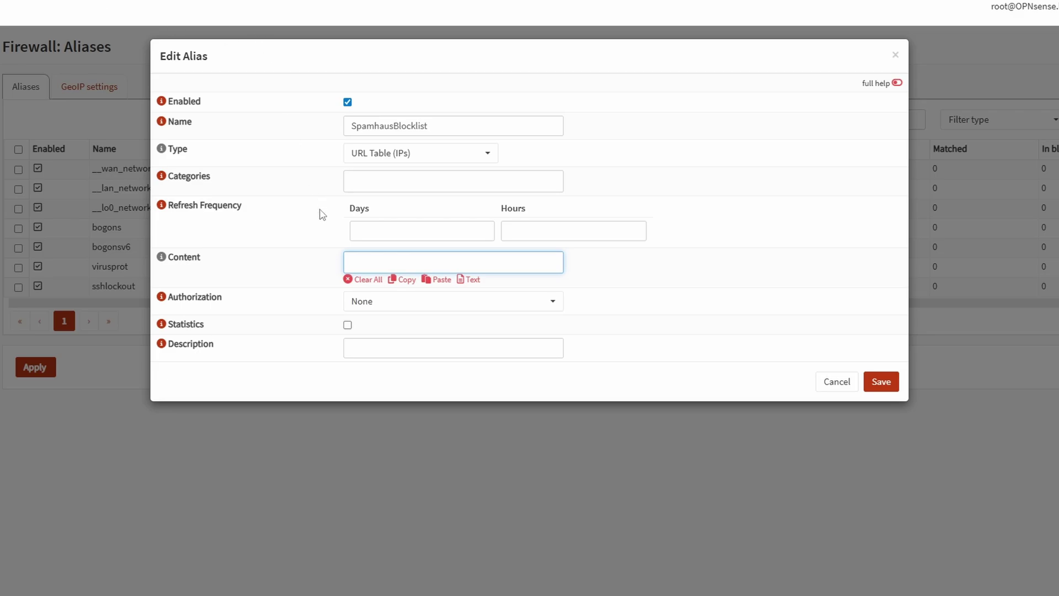
pyautogui.write('https://www.spamhaus.org/drop/drop.lasso')
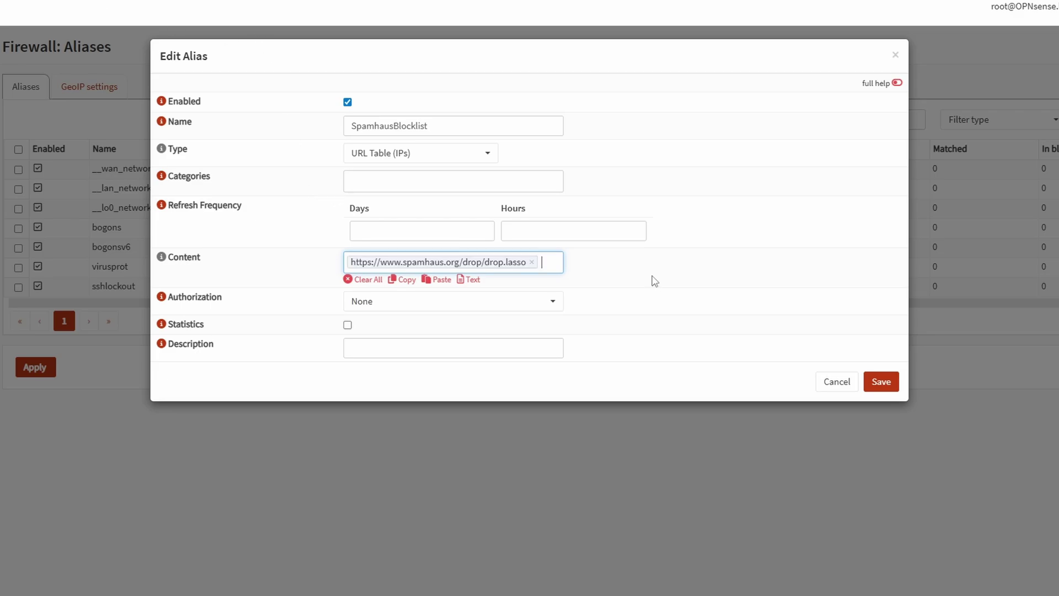
pyautogui.click(655, 282)
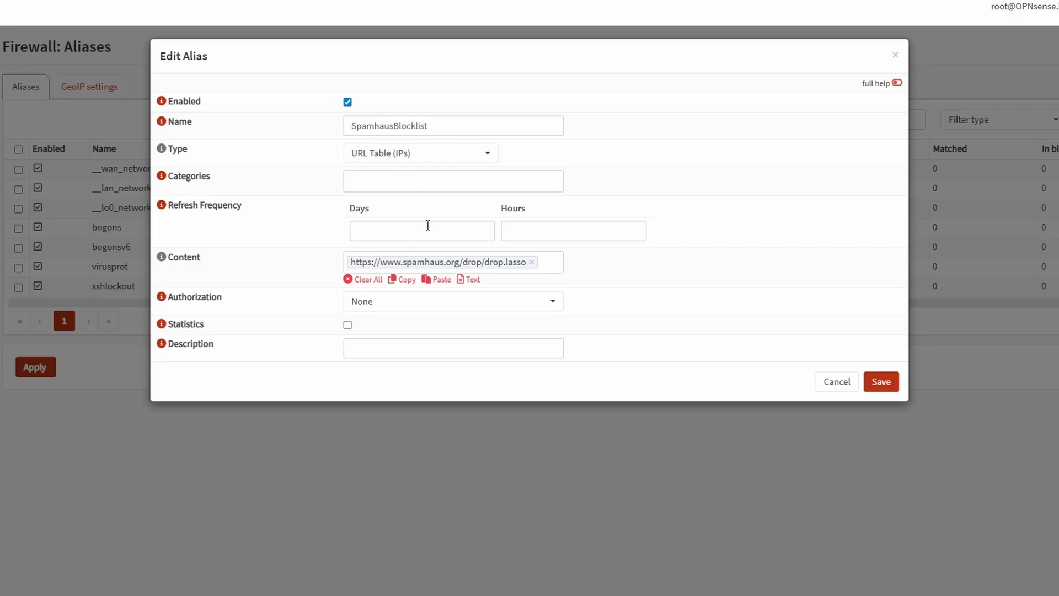
pyautogui.click(562, 272)
pyautogui.write('https://lists.blocklist.de/lists/all.txt')
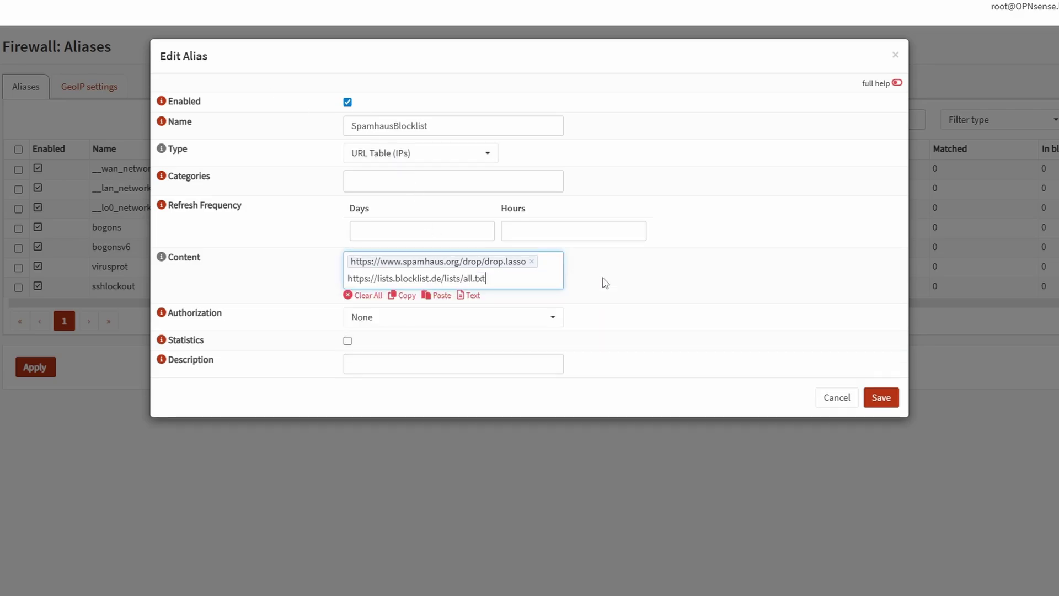
pyautogui.press('Return')
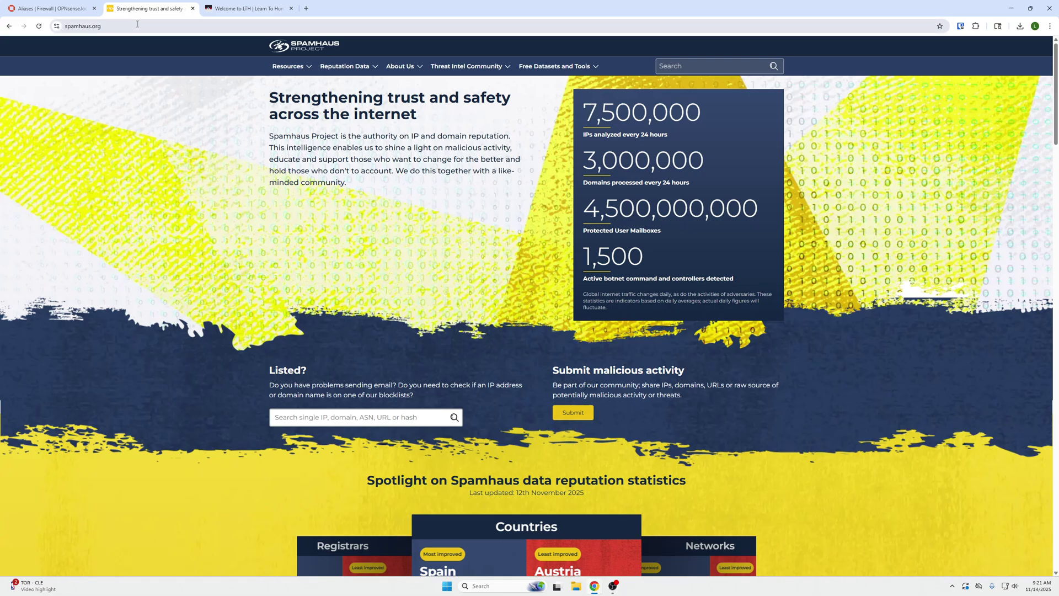
# Open the blocklist.de all.txt IP list in a browser tab and scroll through it
pyautogui.click(138, 26)
pyautogui.write('https://lists.blocklist.de/lists/all.txt')
pyautogui.press('Return')
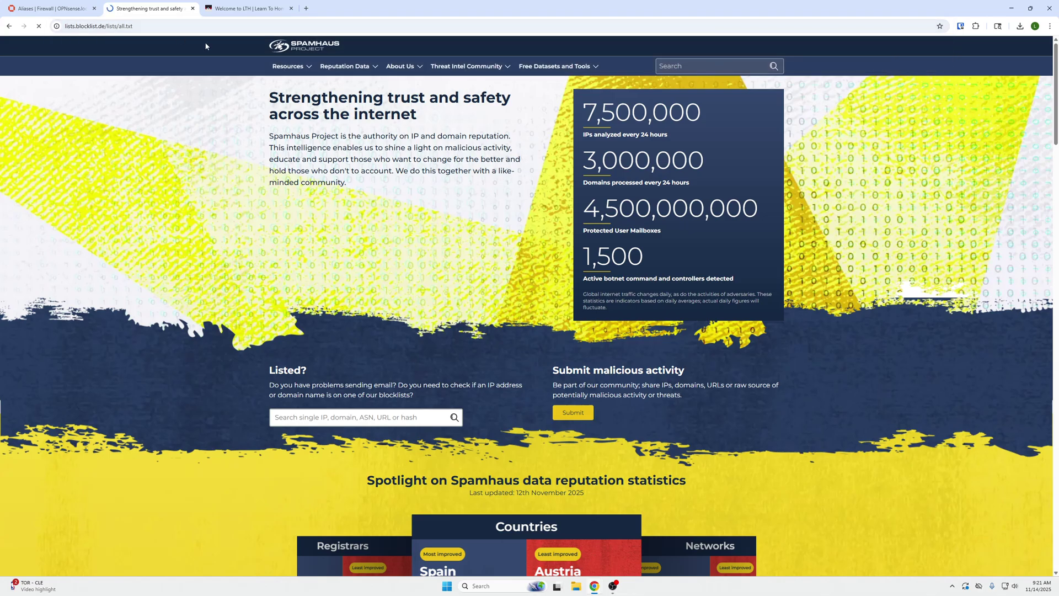
pyautogui.scroll(-10, 66, 124)
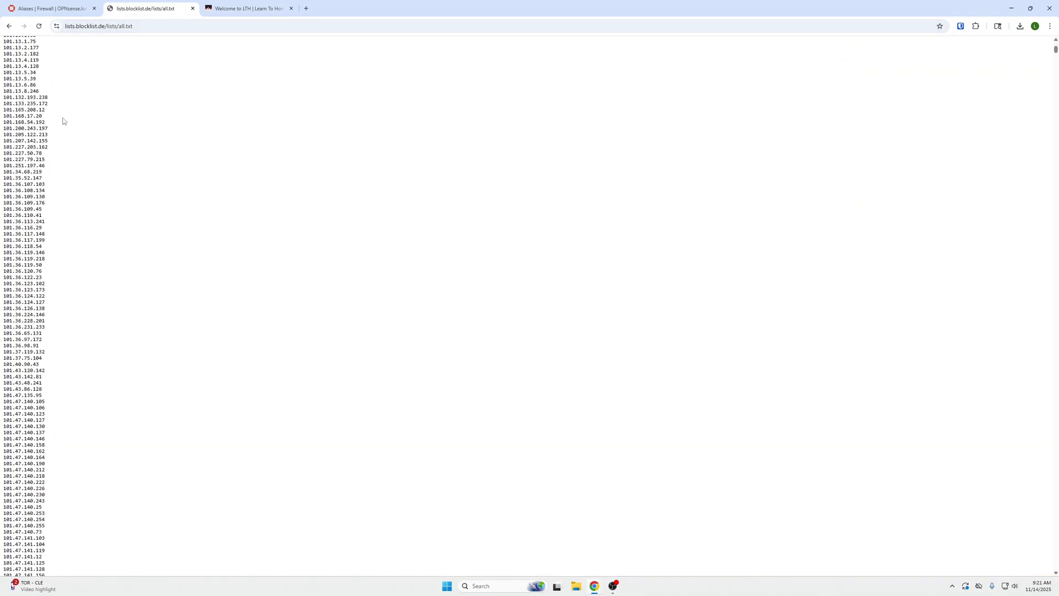
pyautogui.scroll(-20, 69, 143)
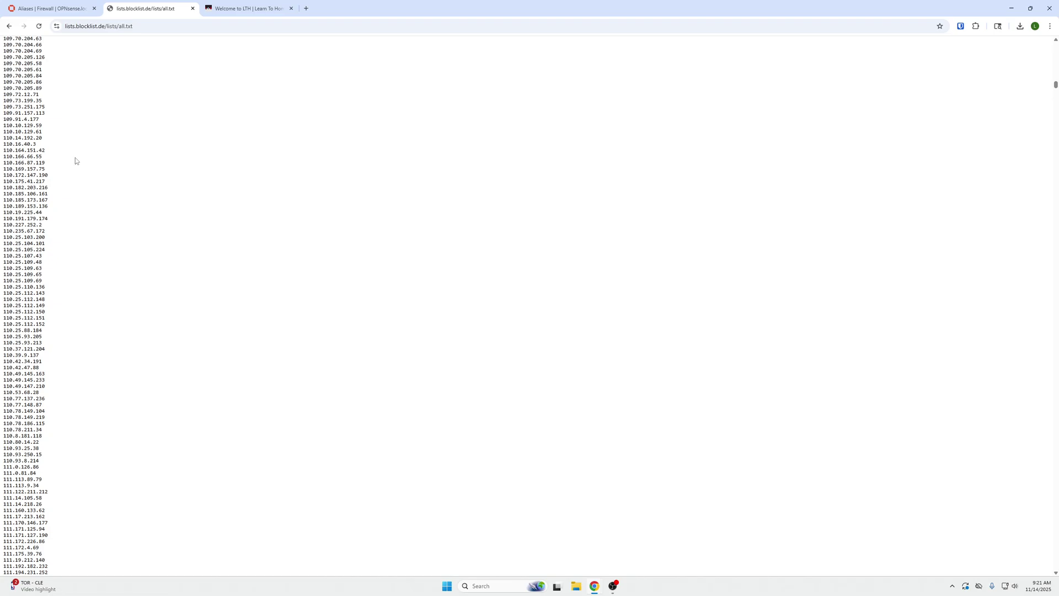
pyautogui.scroll(-15, 77, 165)
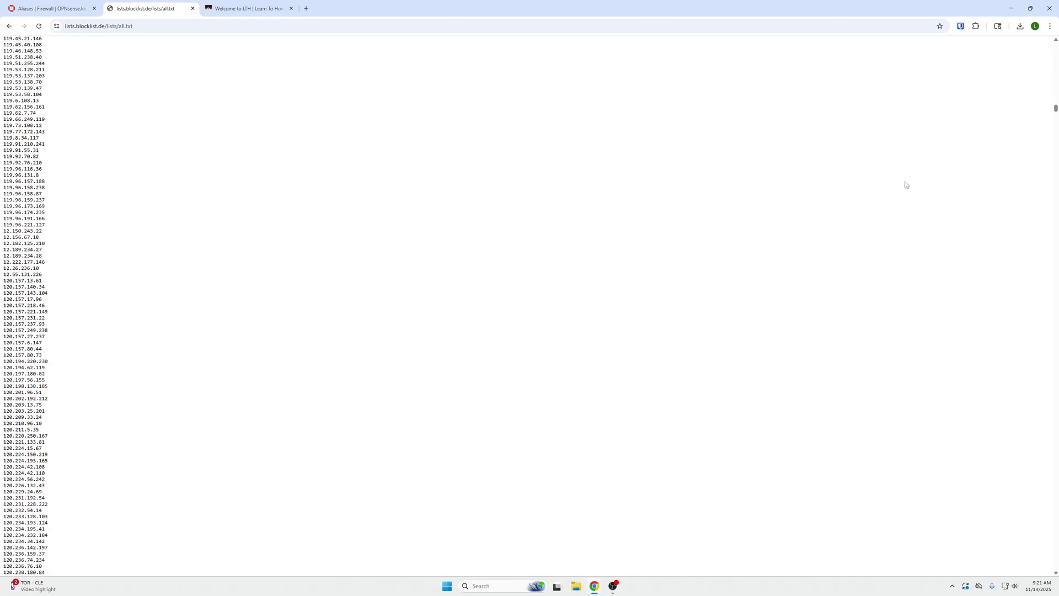
pyautogui.moveTo(1055, 108)
pyautogui.mouseDown()
pyautogui.moveTo(1055, 281)
pyautogui.moveTo(1055, 111)
pyautogui.mouseUp()
pyautogui.scroll(20, 1023, 113)
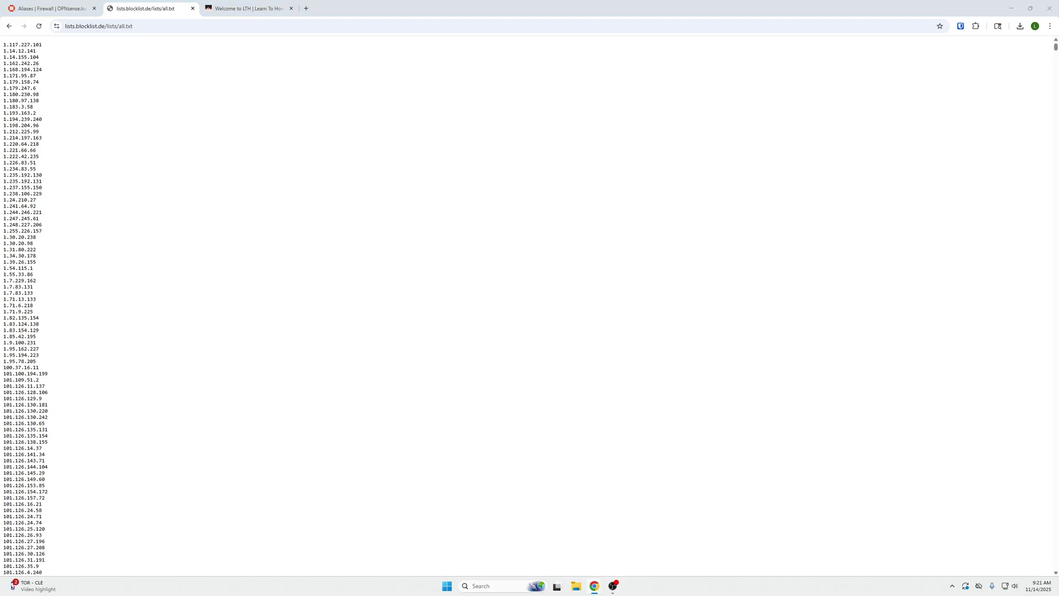
# Load the Spamhaus DROP list page and inspect its header lines up to Last-Modified
pyautogui.click(165, 26)
pyautogui.write('https://www.spamhaus.org/drop/drop.txt')
pyautogui.press('Return')
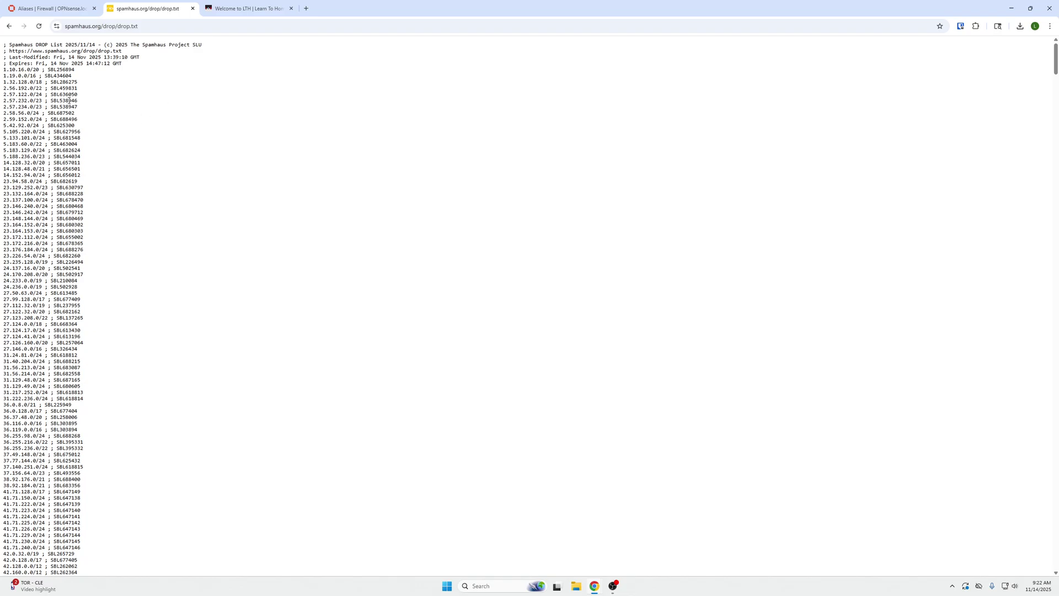
pyautogui.moveTo(90, 42); pyautogui.dragTo(202, 48)
pyautogui.click(62, 53)
pyautogui.moveTo(15, 57); pyautogui.dragTo(143, 59)
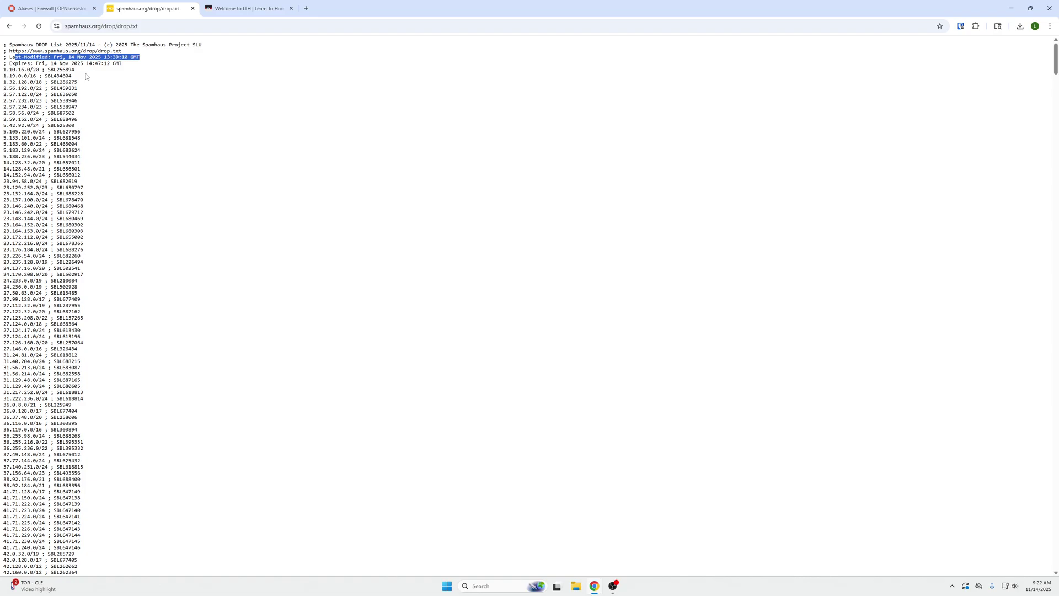
pyautogui.click(21, 67)
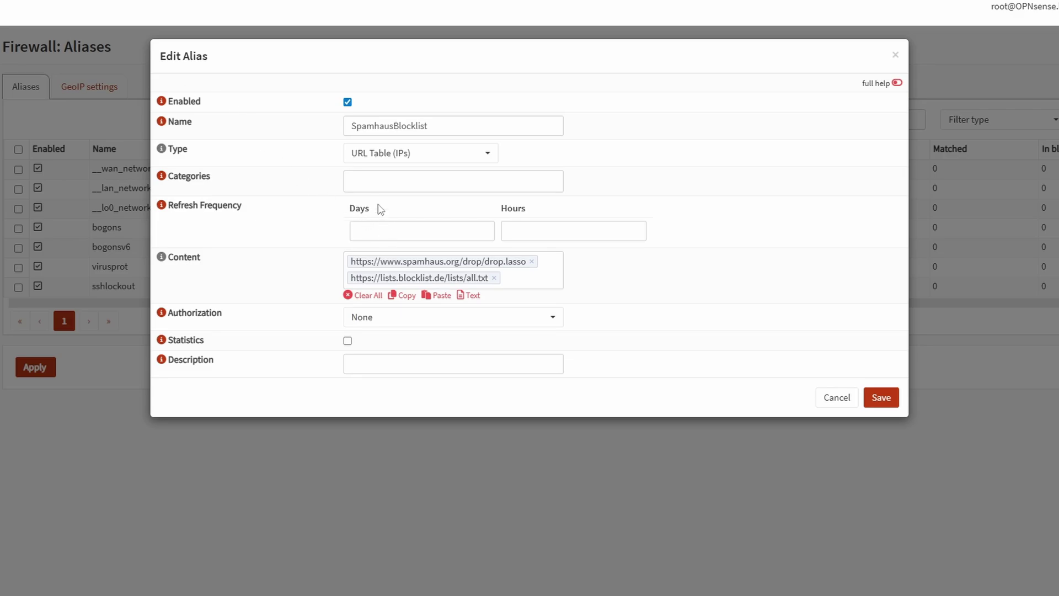
# Set Refresh Frequency to 1 day and check the help for refresh frequency and categories
pyautogui.click(364, 229)
pyautogui.write('1')
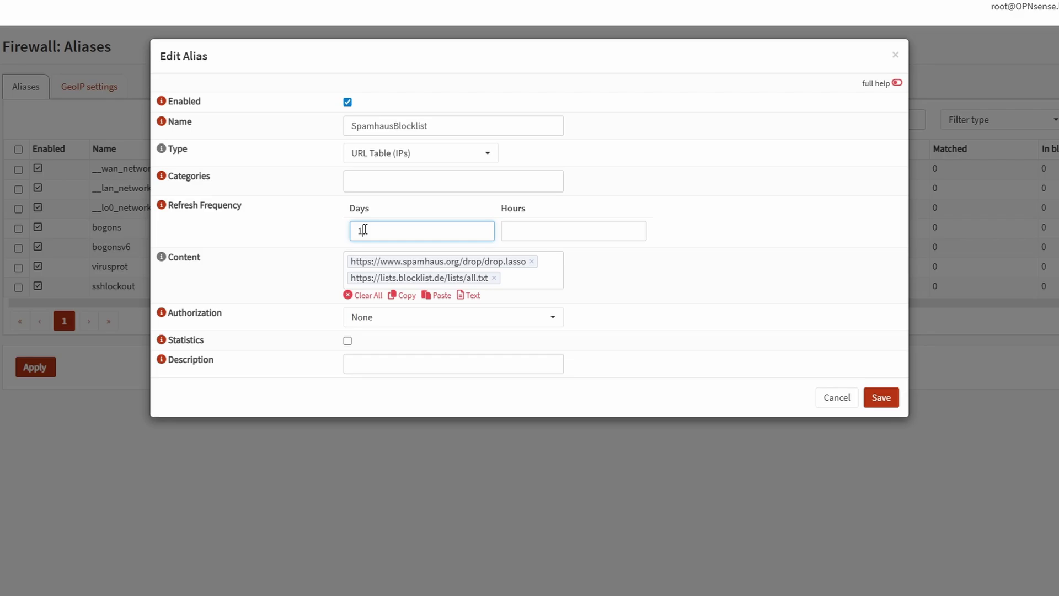
pyautogui.click(664, 260)
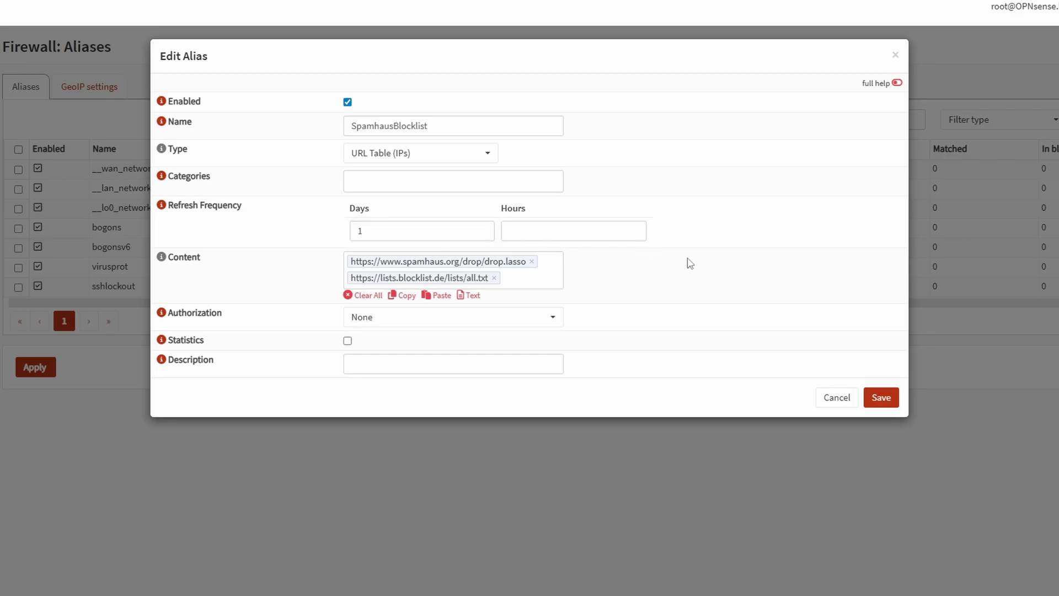
pyautogui.click(162, 205)
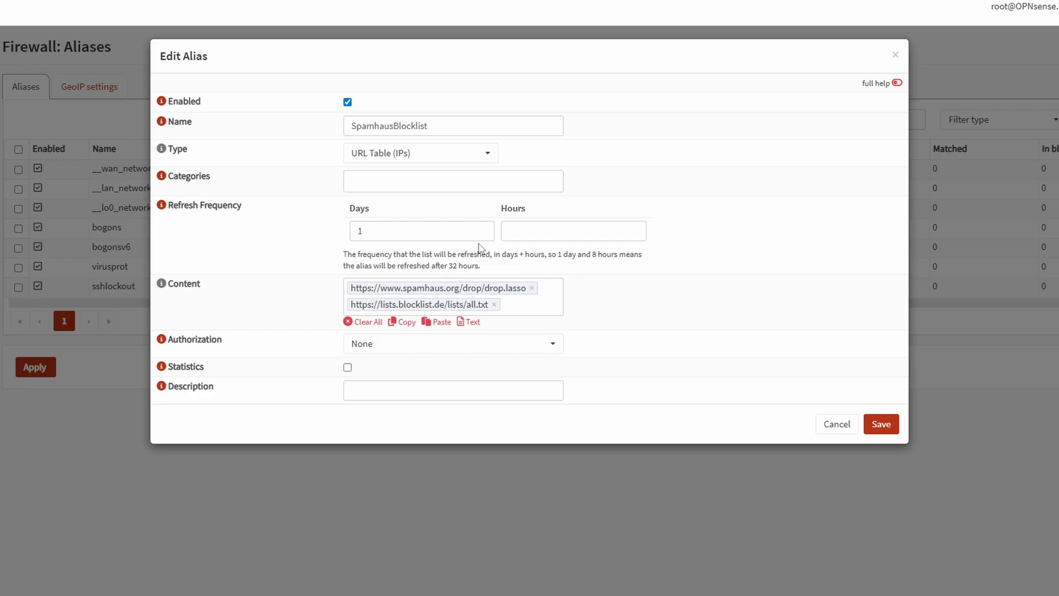
pyautogui.click(161, 176)
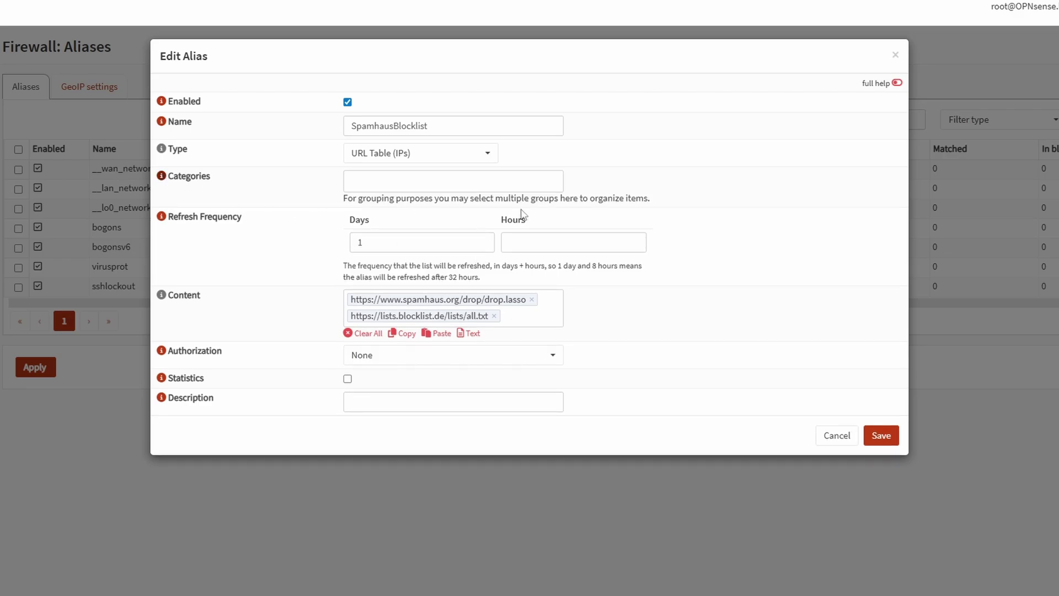
pyautogui.click(539, 182)
pyautogui.click(700, 218)
# Copy the name SpamhausBlocklist into Description and save the alias
pyautogui.moveTo(444, 122); pyautogui.dragTo(331, 132)
pyautogui.hotkey('ctrl', 'c')
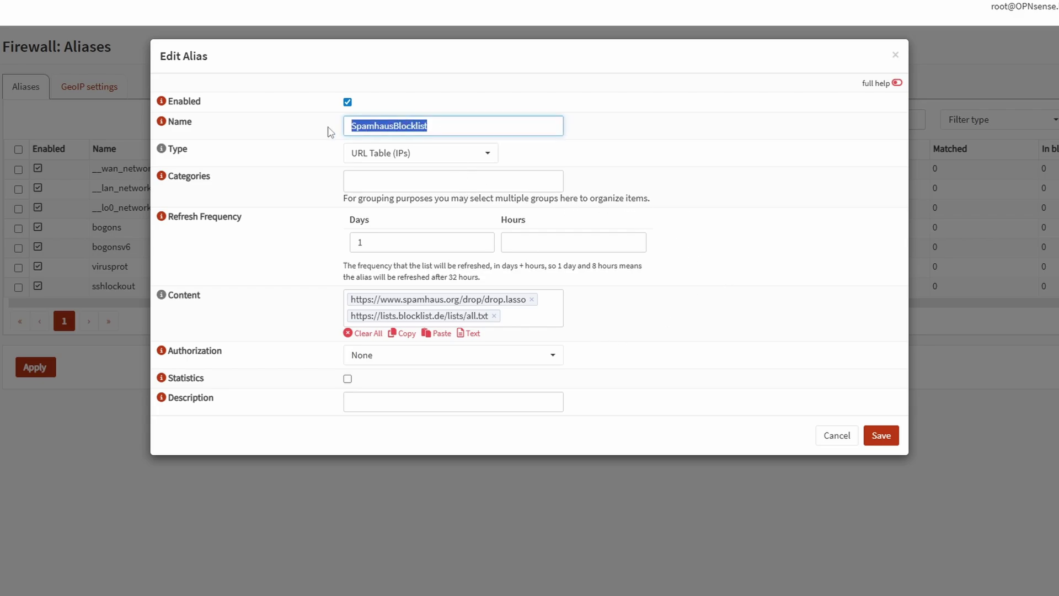
pyautogui.click(439, 407)
pyautogui.hotkey('ctrl', 'v')
pyautogui.click(638, 408)
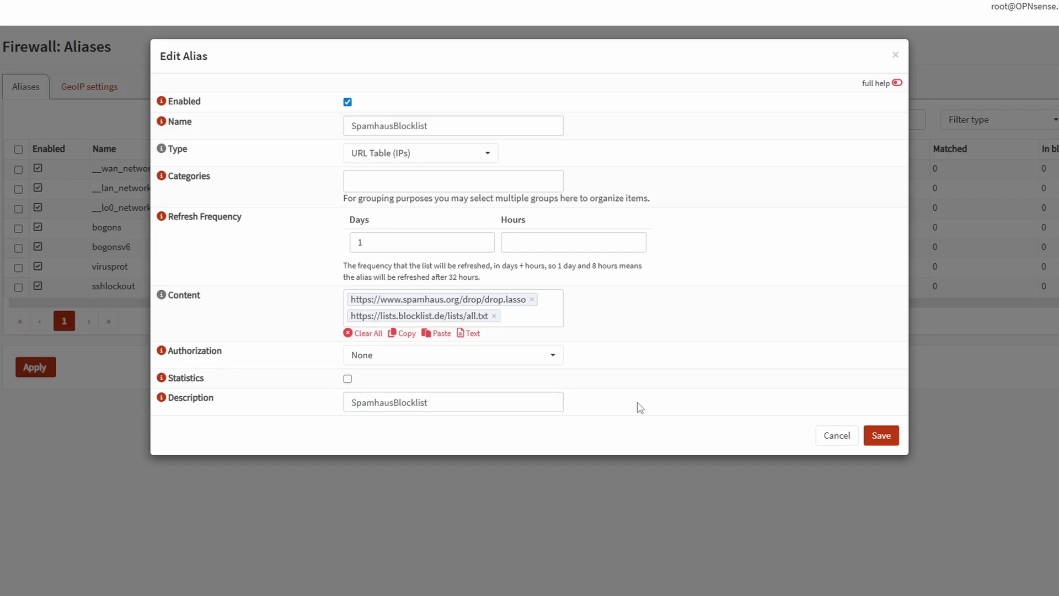
pyautogui.click(882, 435)
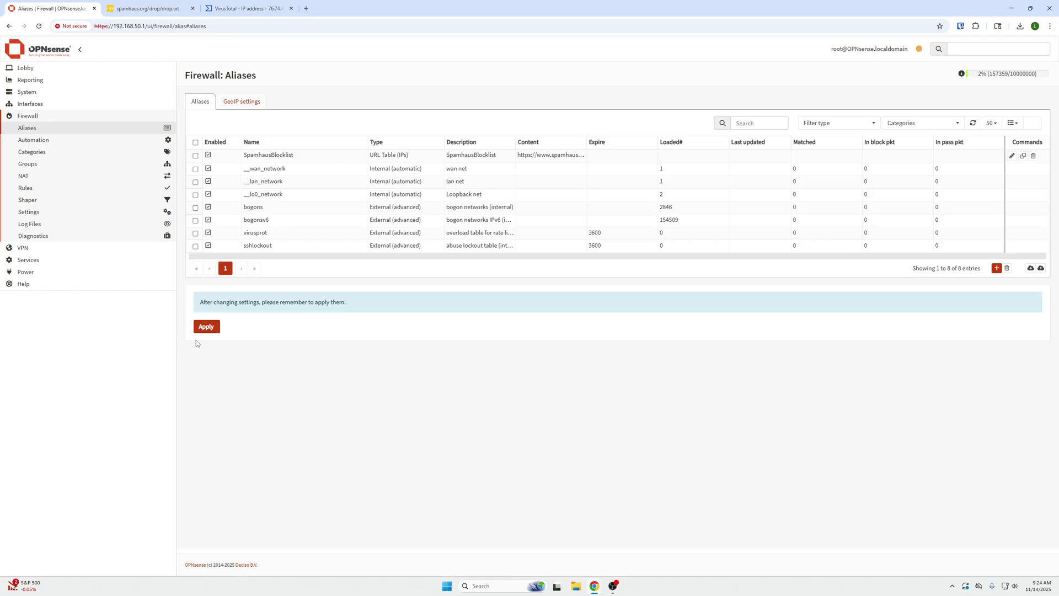
# Apply the alias changes, sort by Expire, widen Content to show full URLs, then sort by Name
pyautogui.click(207, 327)
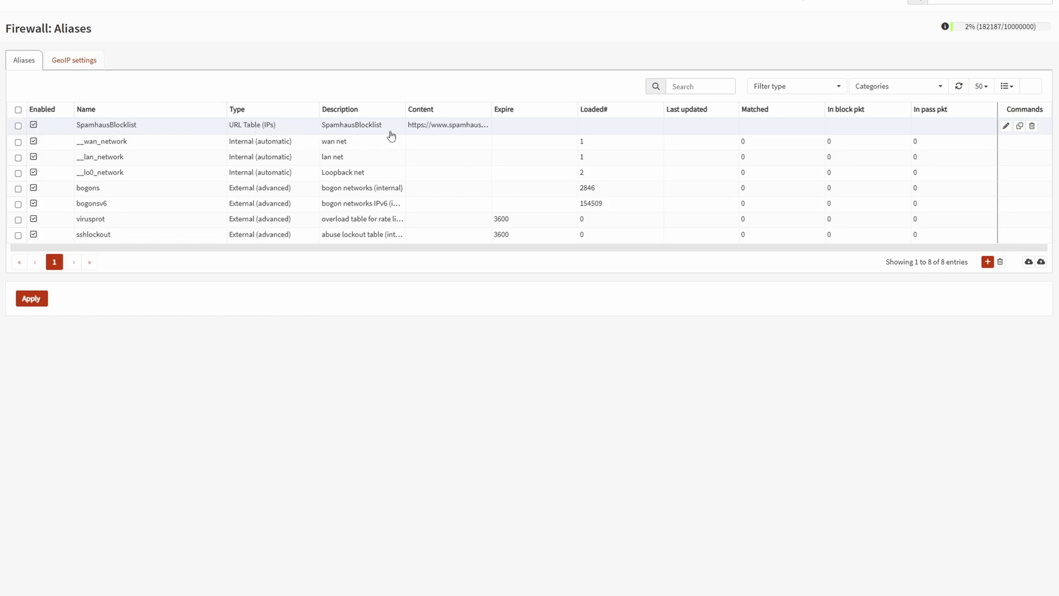
pyautogui.click(496, 113)
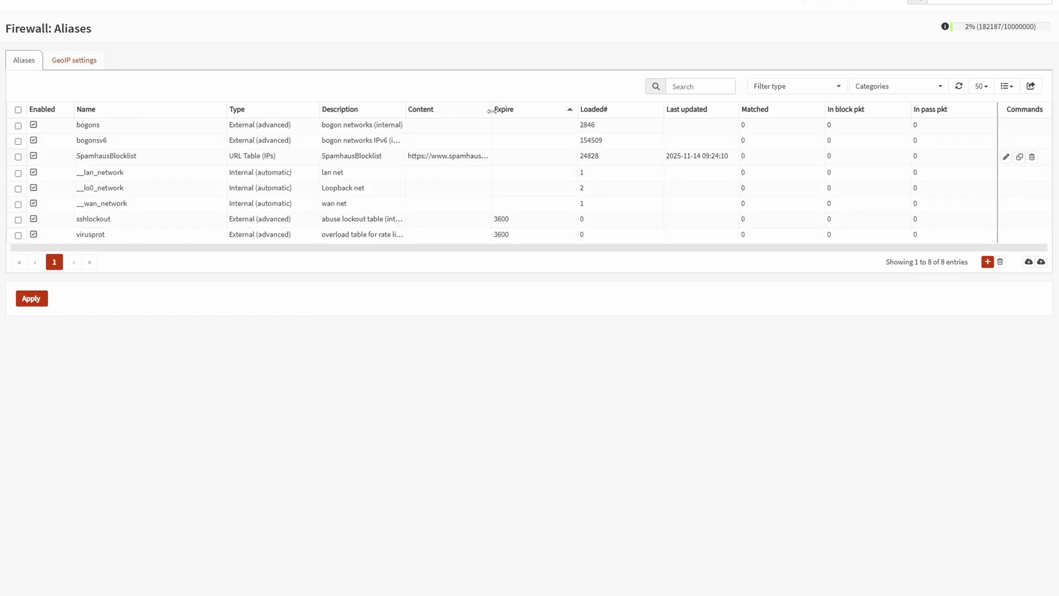
pyautogui.moveTo(491, 111); pyautogui.dragTo(703, 111)
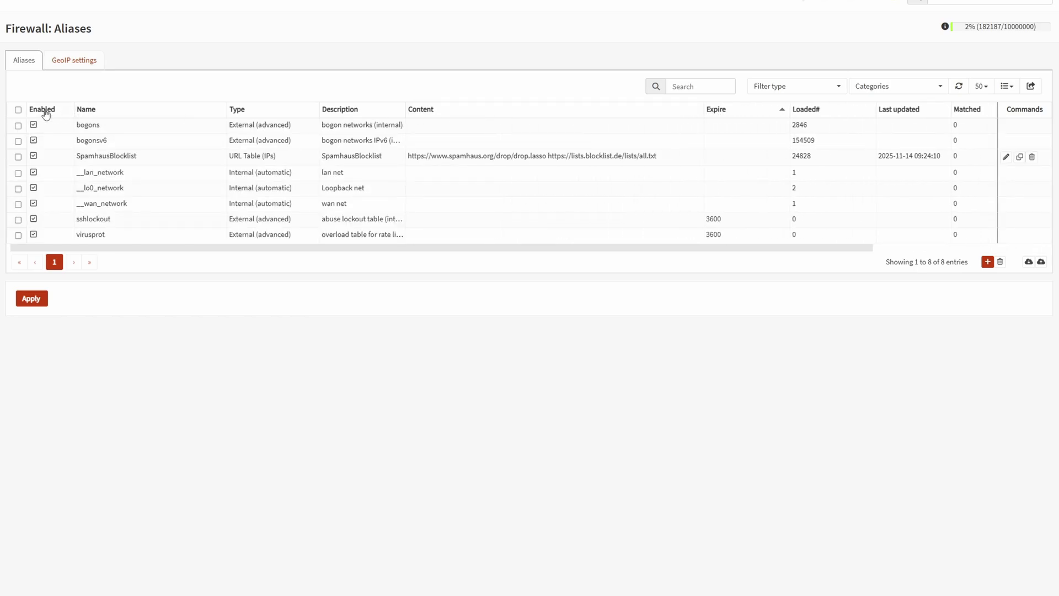
pyautogui.click(101, 113)
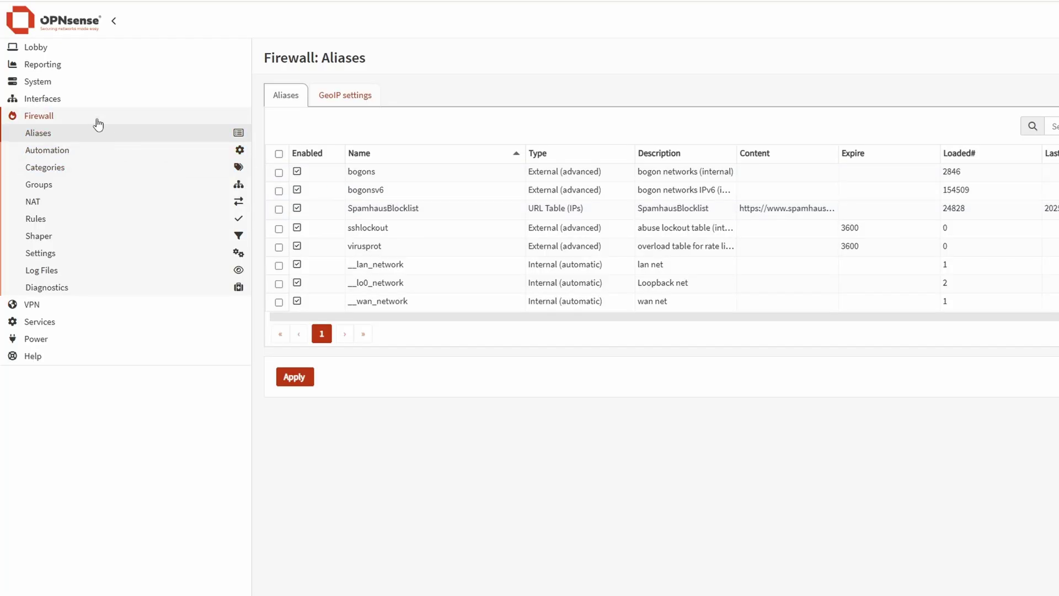
# Expand Firewall > Rules in the sidebar and open the WAN interface rules
pyautogui.click(75, 223)
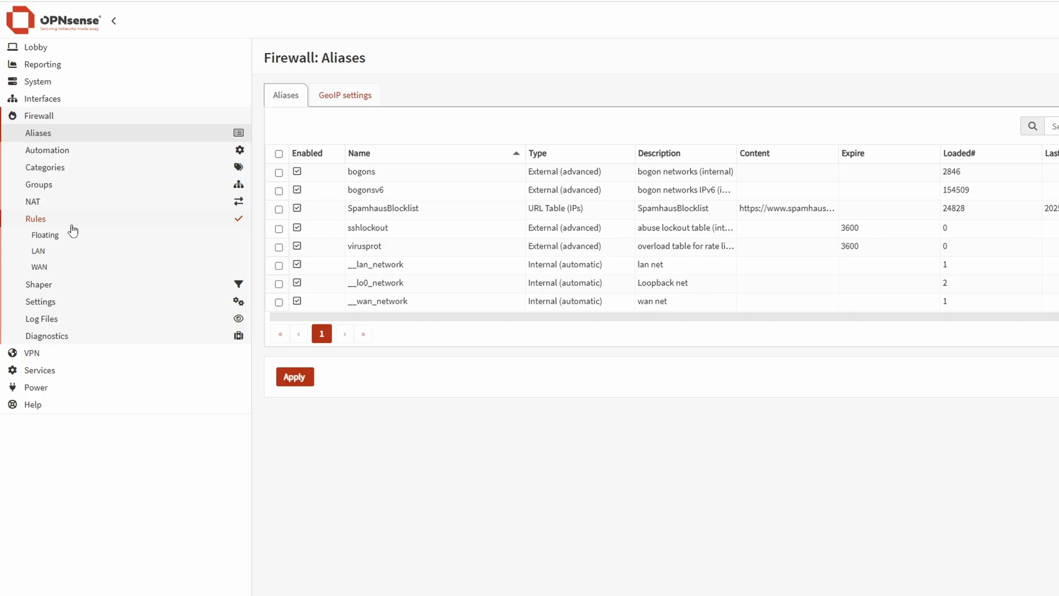
pyautogui.click(61, 268)
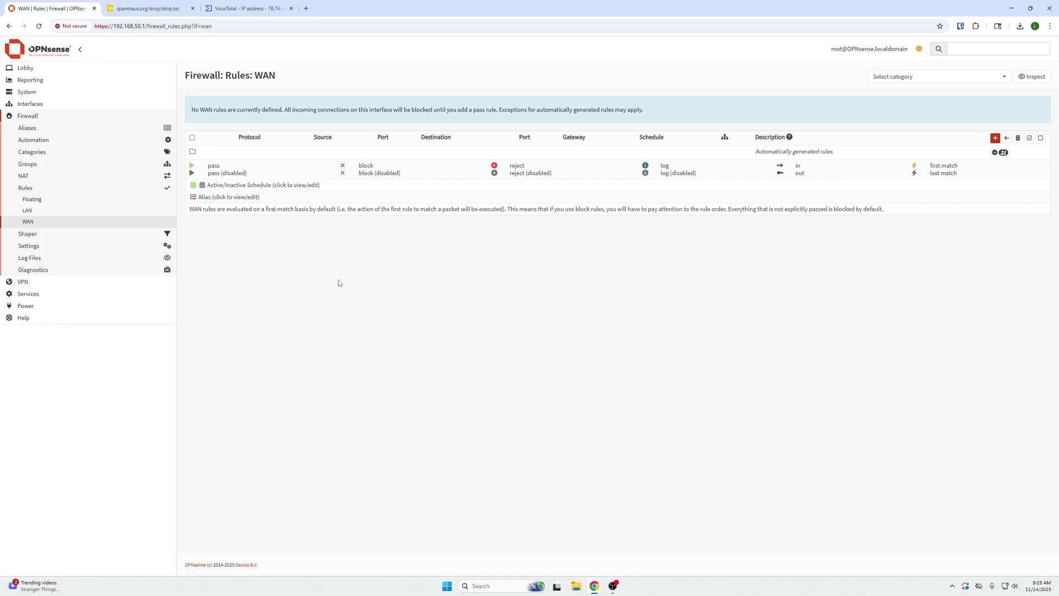
# Add a new WAN firewall rule and set its Action to Block
pyautogui.click(995, 137)
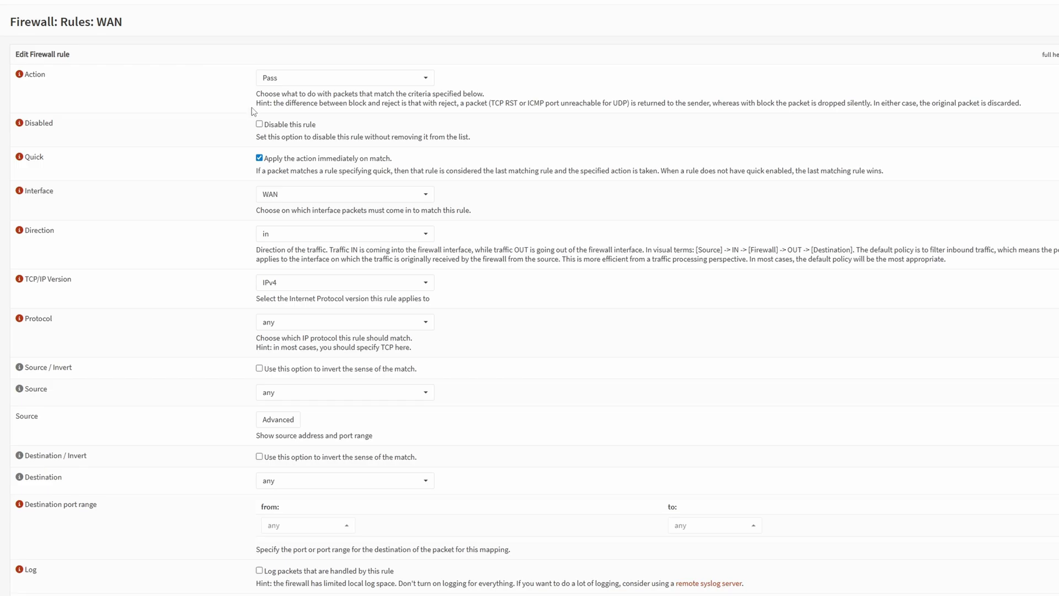
pyautogui.click(288, 82)
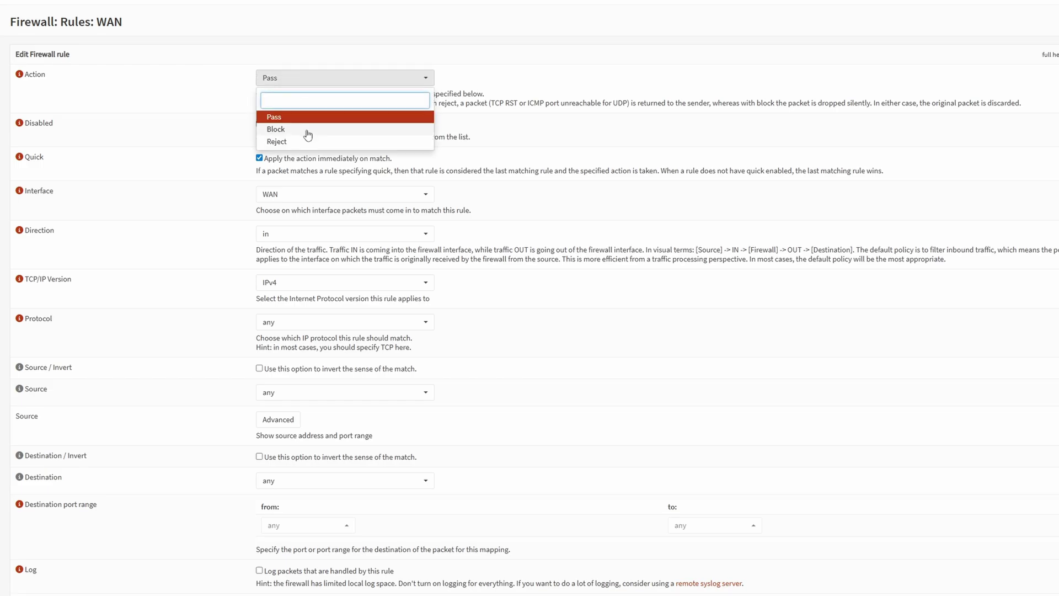
pyautogui.click(281, 129)
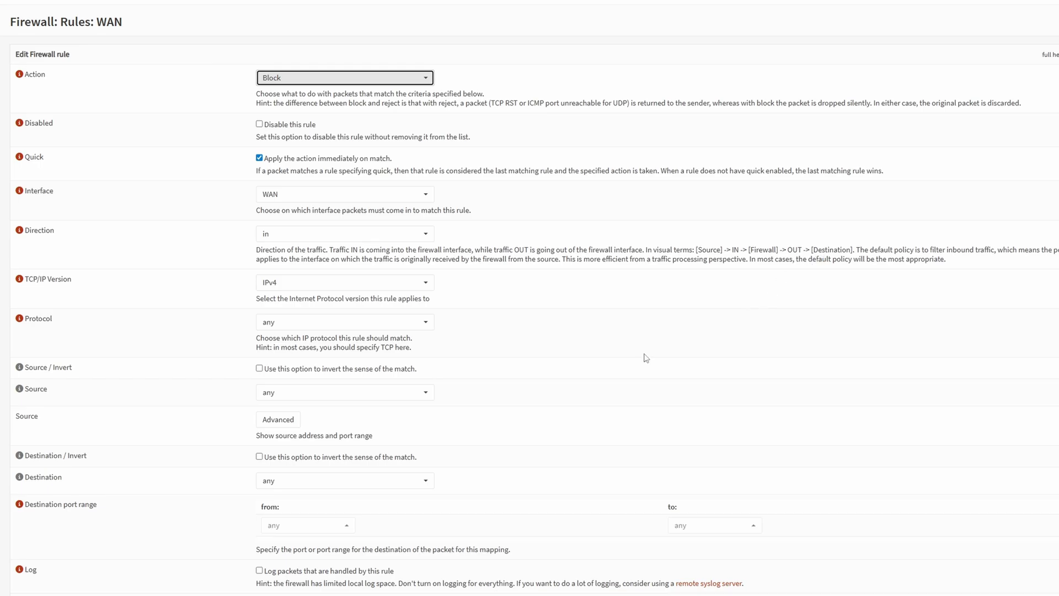
# Set the block rule's source to the SpamhausBlocklist alias
pyautogui.scroll(-1, 310, 395)
pyautogui.click(316, 345)
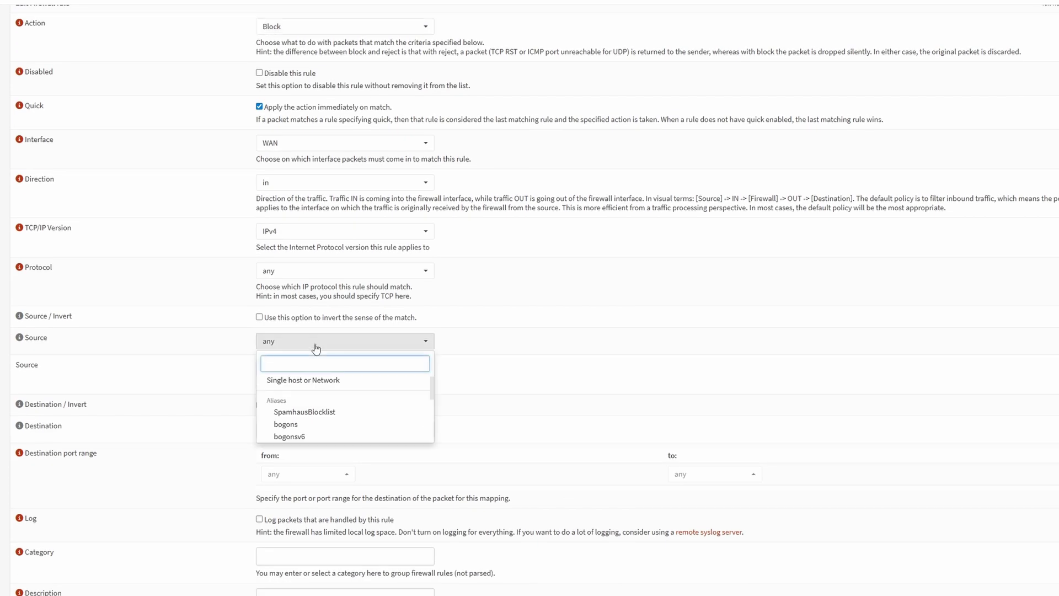
pyautogui.scroll(-2, 309, 403)
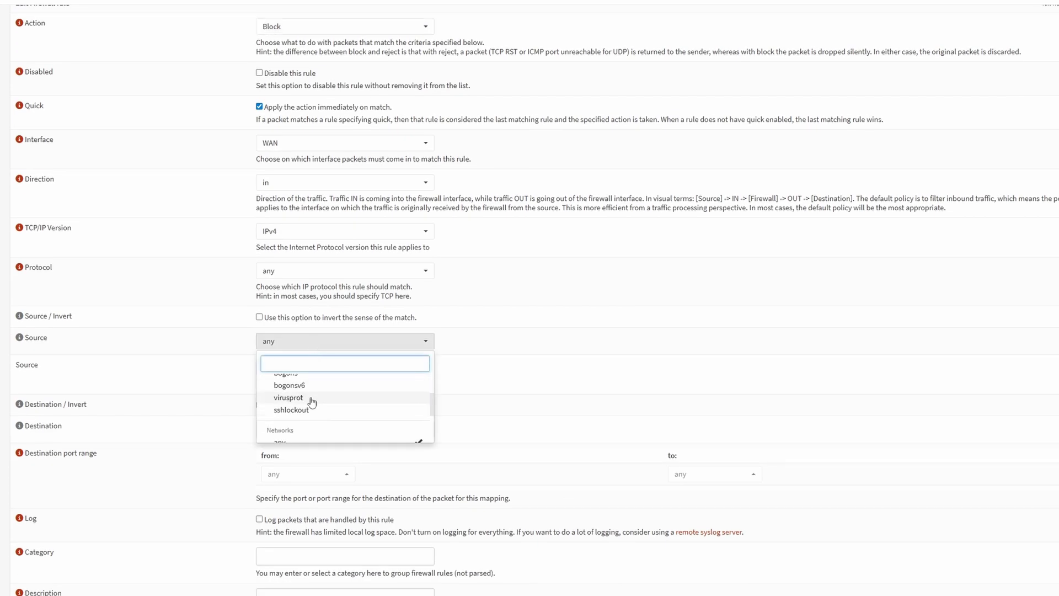
pyautogui.scroll(2, 326, 407)
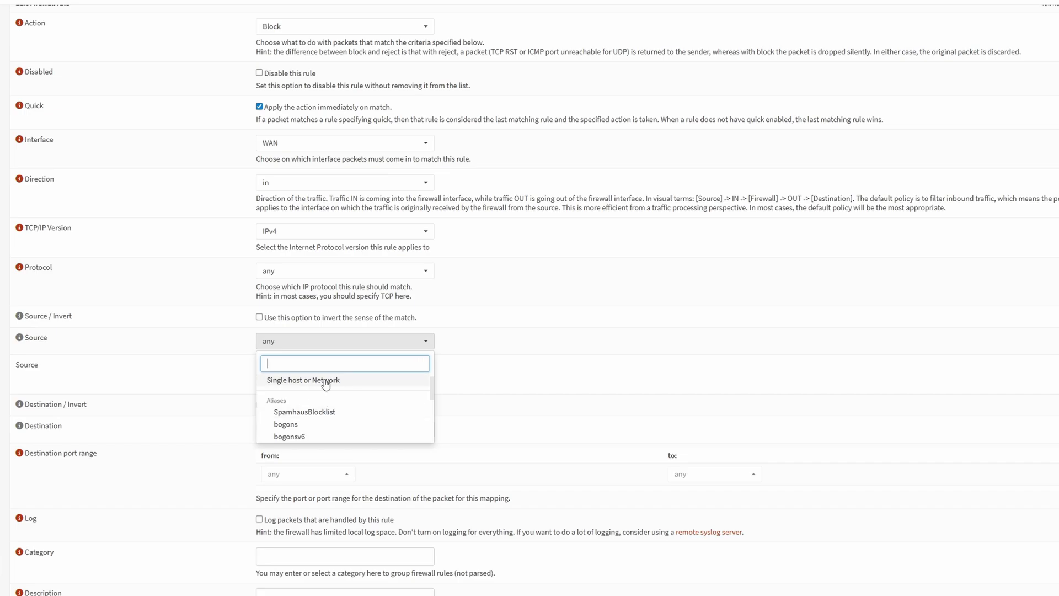
pyautogui.scroll(-2, 327, 415)
pyautogui.scroll(-2, 330, 416)
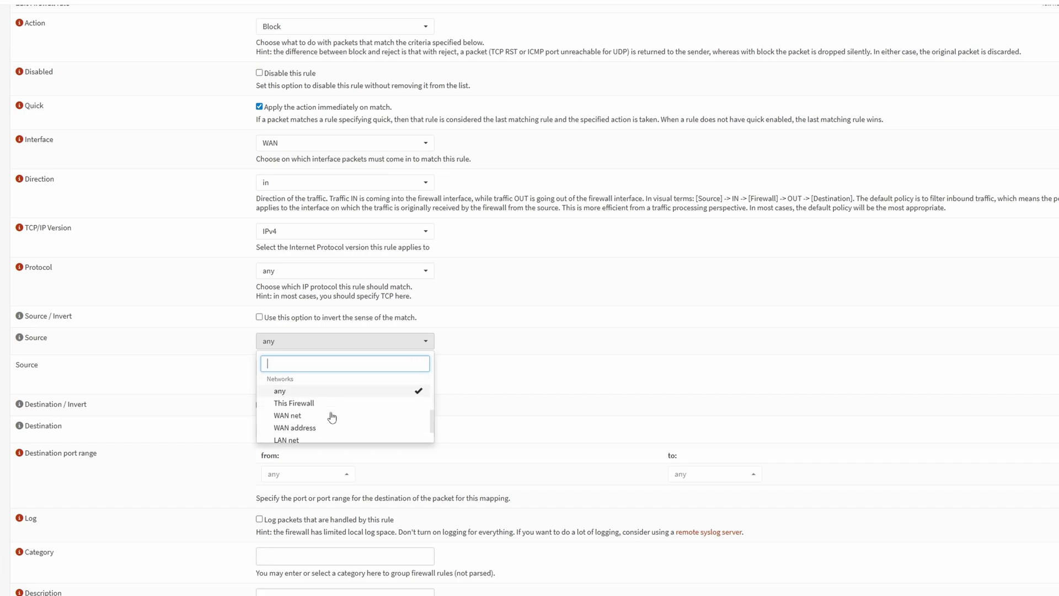
pyautogui.scroll(4, 329, 414)
pyautogui.scroll(-5, 327, 405)
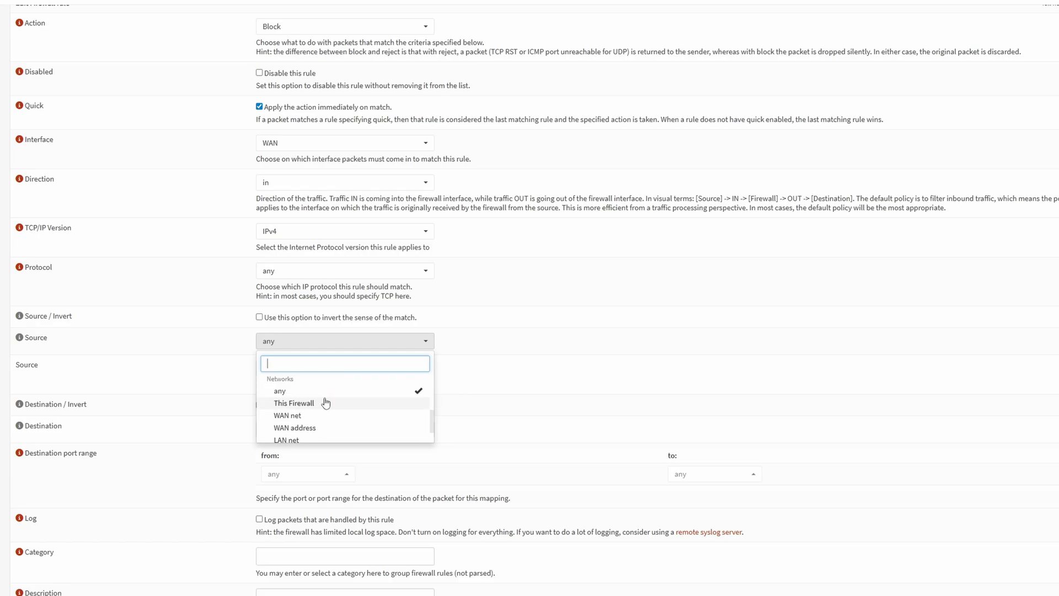
pyautogui.scroll(5, 339, 375)
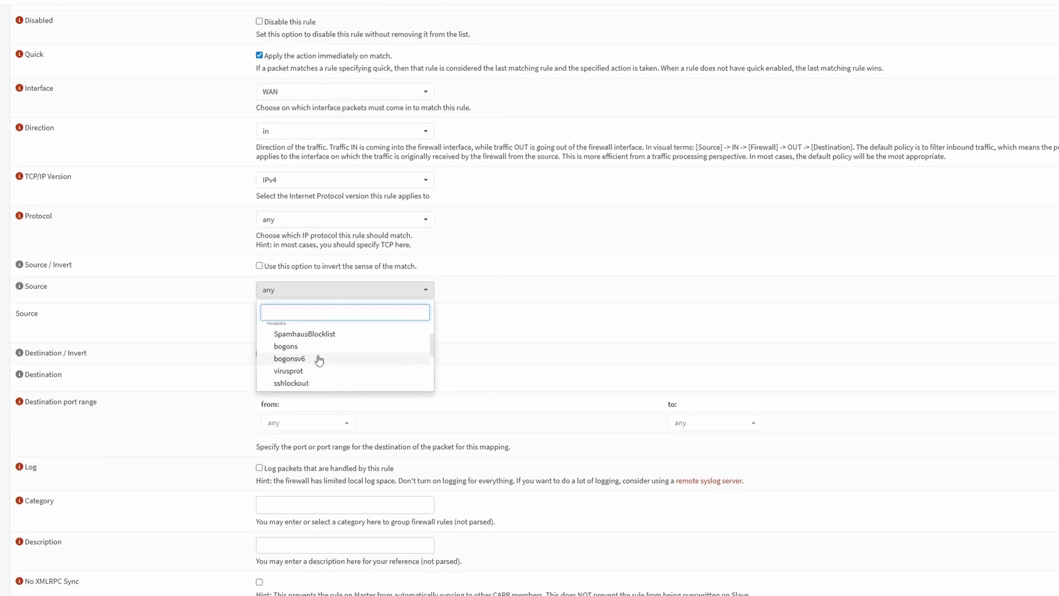
pyautogui.click(303, 334)
pyautogui.click(507, 295)
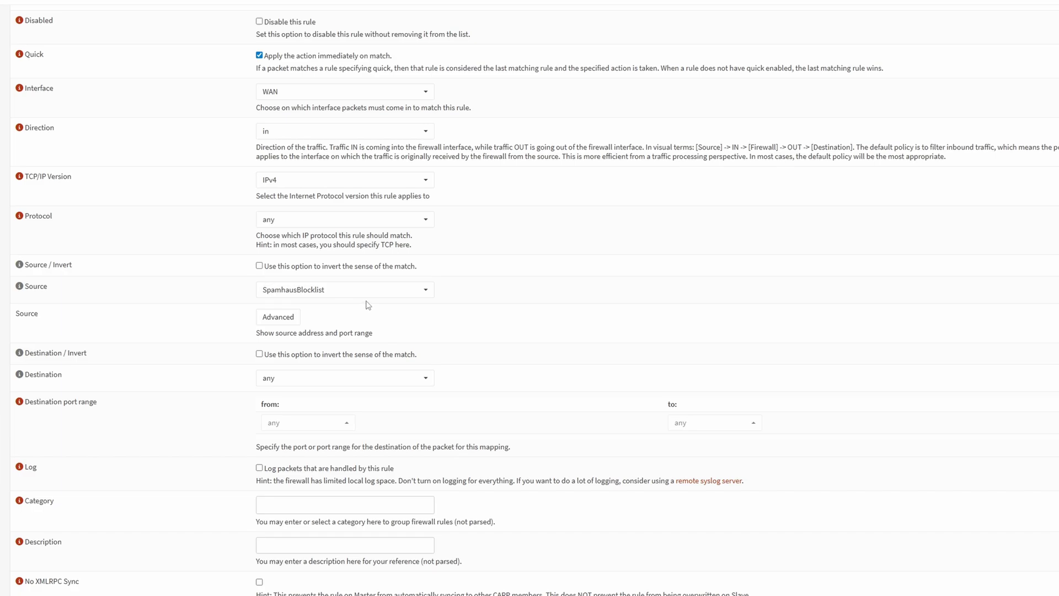
# Enter 'SpamhausBlocklist' as the rule description and save the rule
pyautogui.scroll(-2, 369, 305)
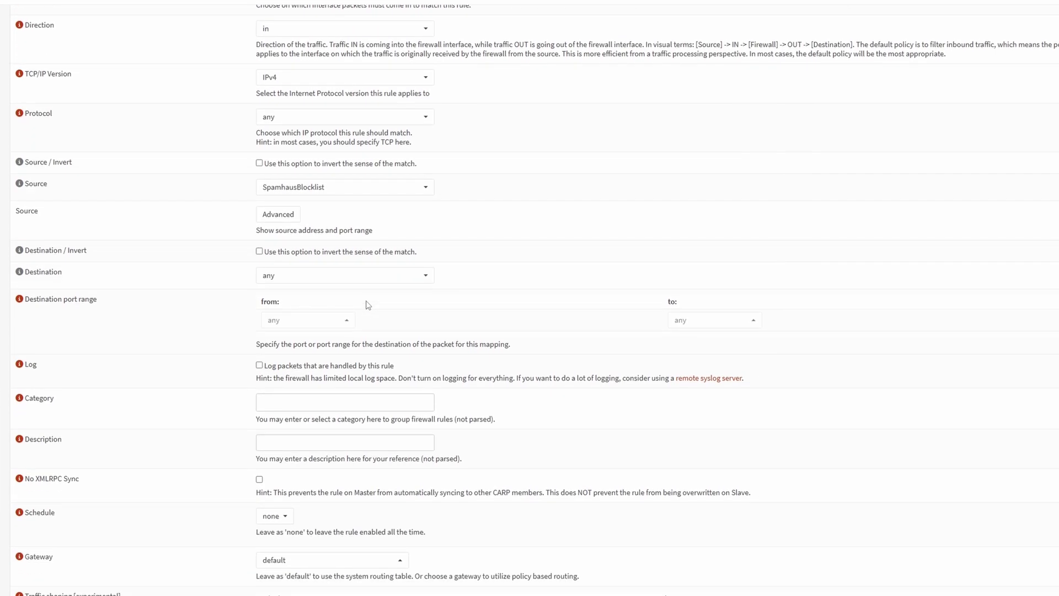
pyautogui.scroll(-2, 368, 305)
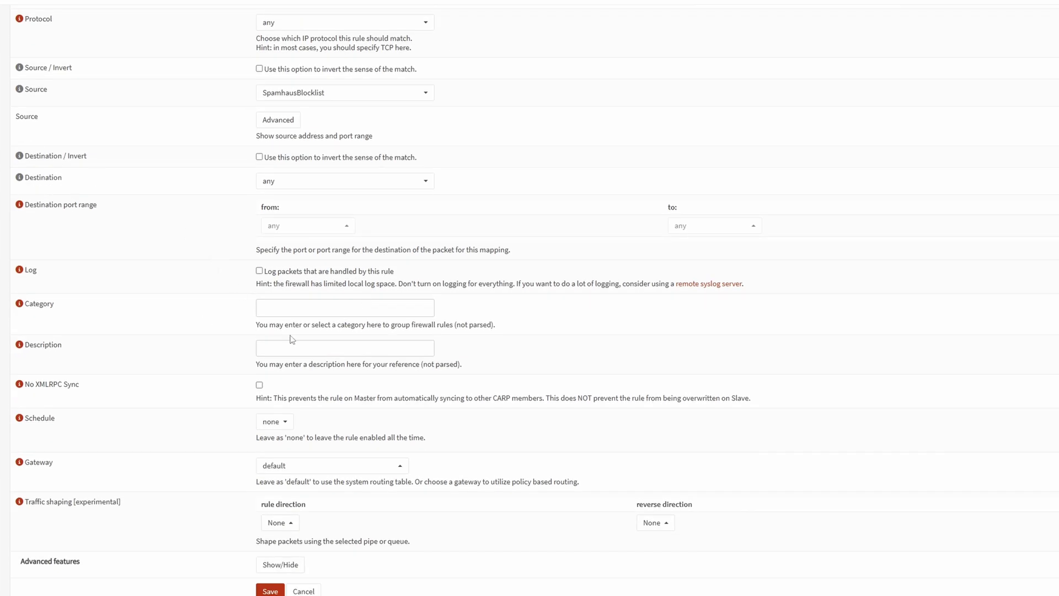
pyautogui.click(309, 346)
pyautogui.write('SpamhausBlocklist')
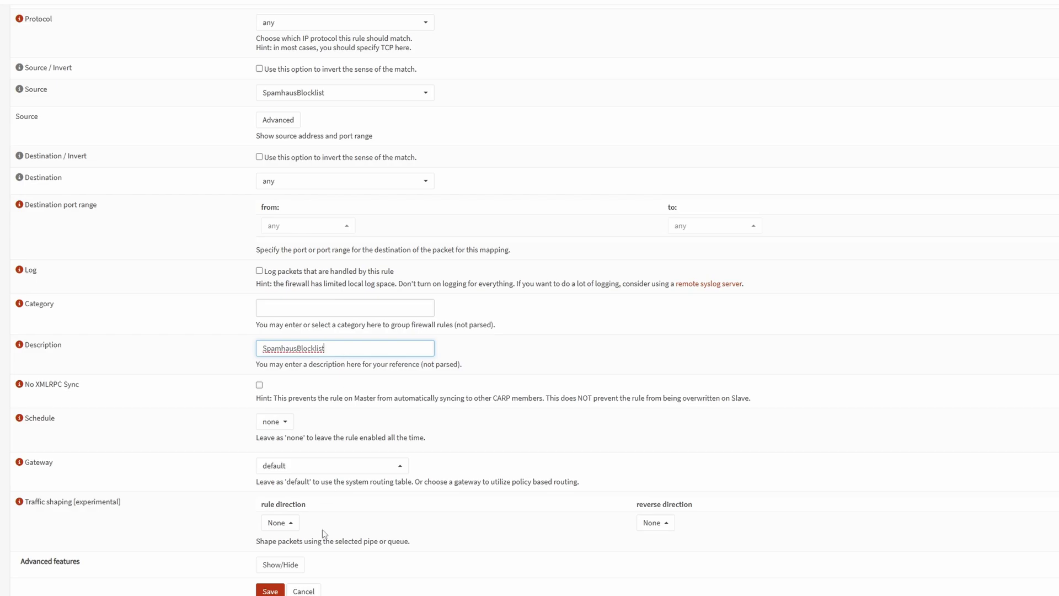
pyautogui.click(270, 590)
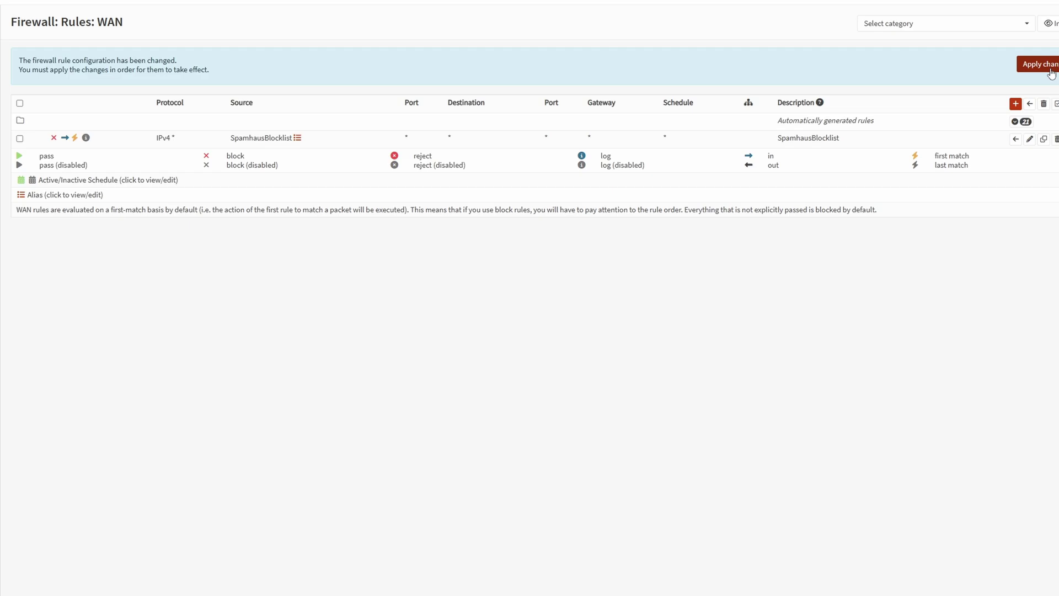
# Apply the pending WAN firewall rule changes so the SpamhausBlocklist block rule is active
pyautogui.click(1051, 71)
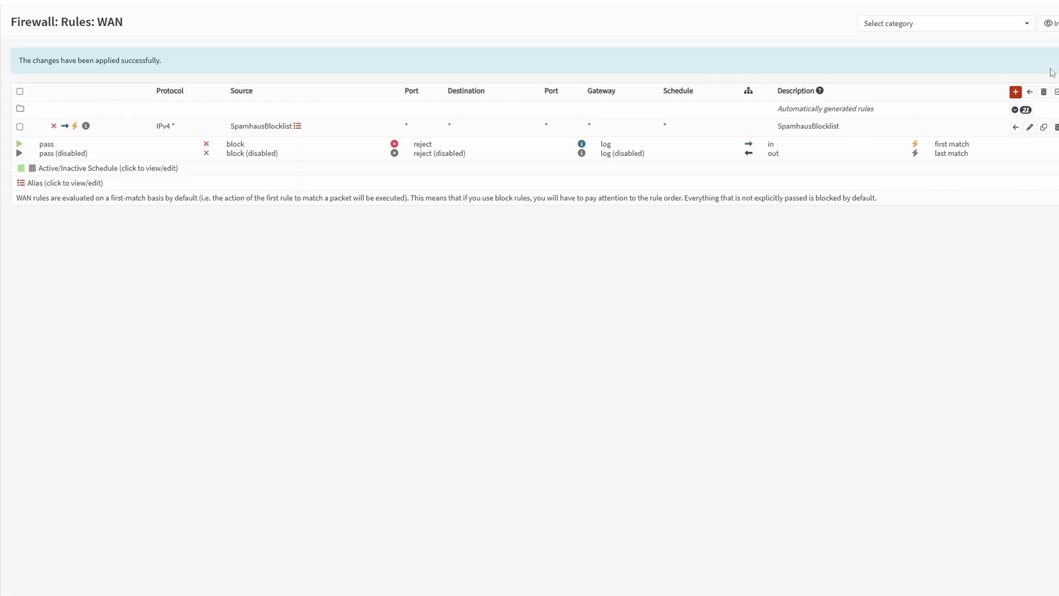